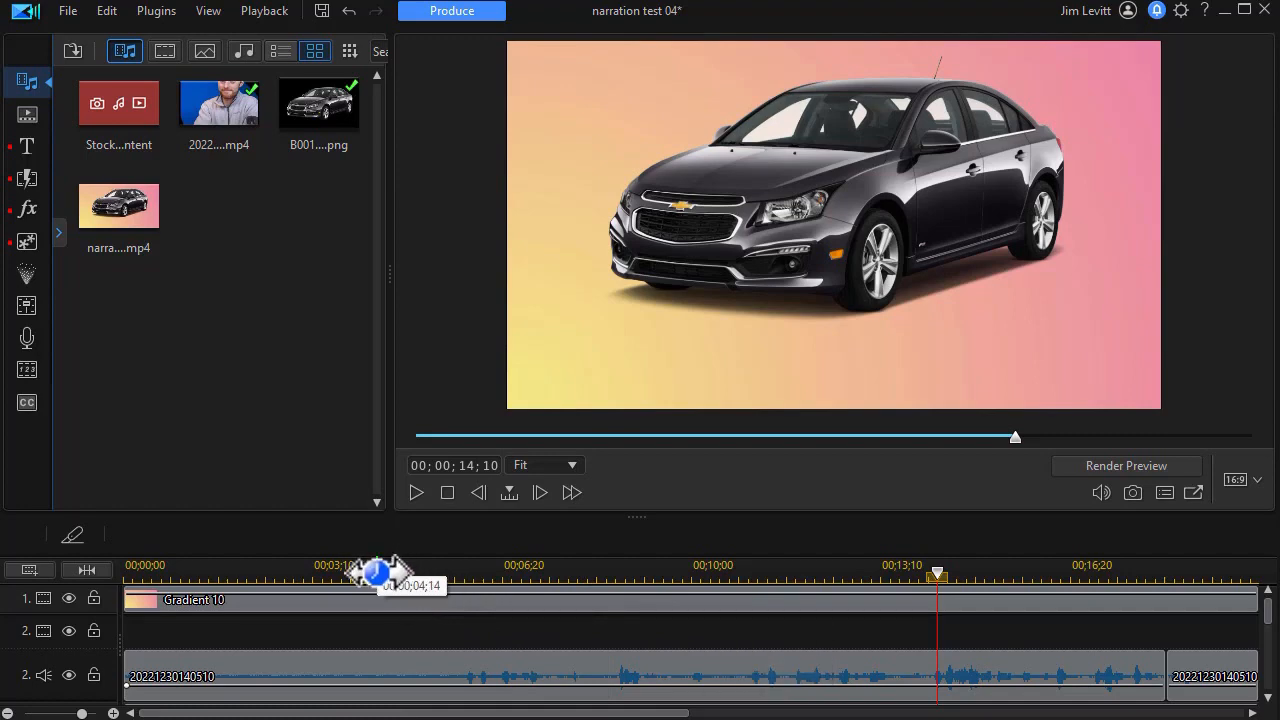
- Create English subtitles from the narration on Audio Track 2 with Speech to Text, without limiting transcription to the selected range
left_click(376, 572)
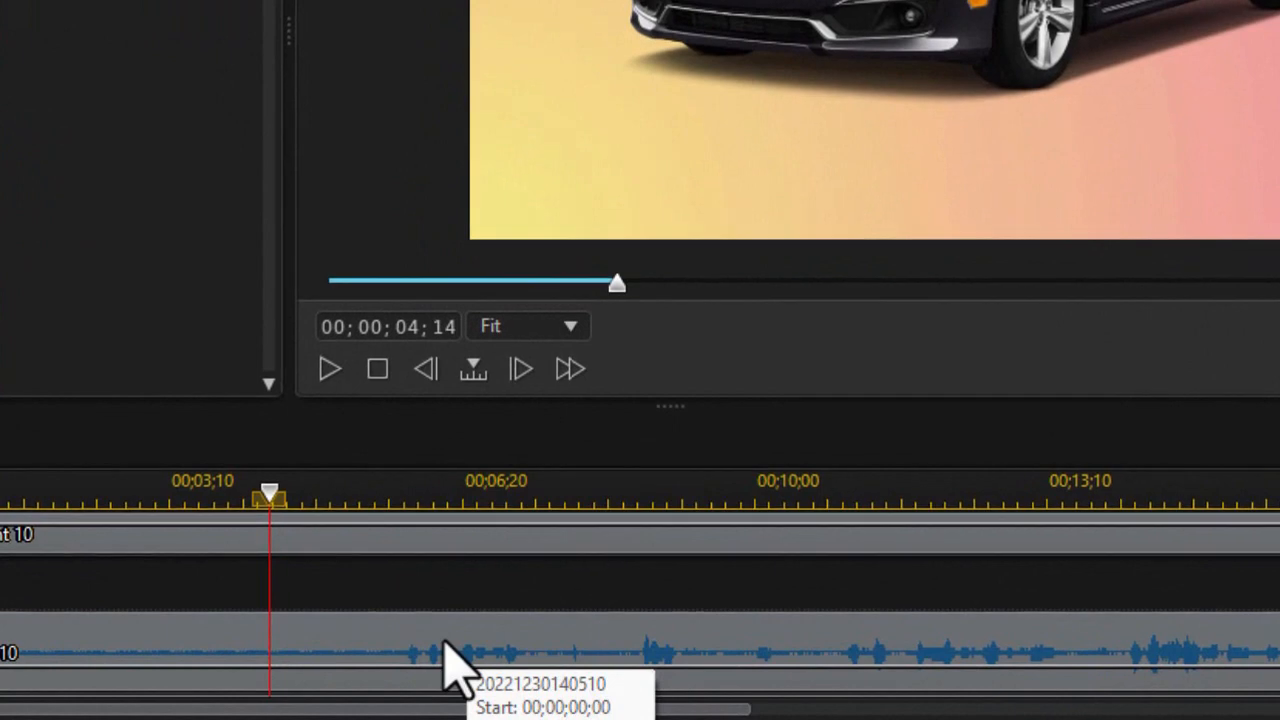
left_click(447, 660)
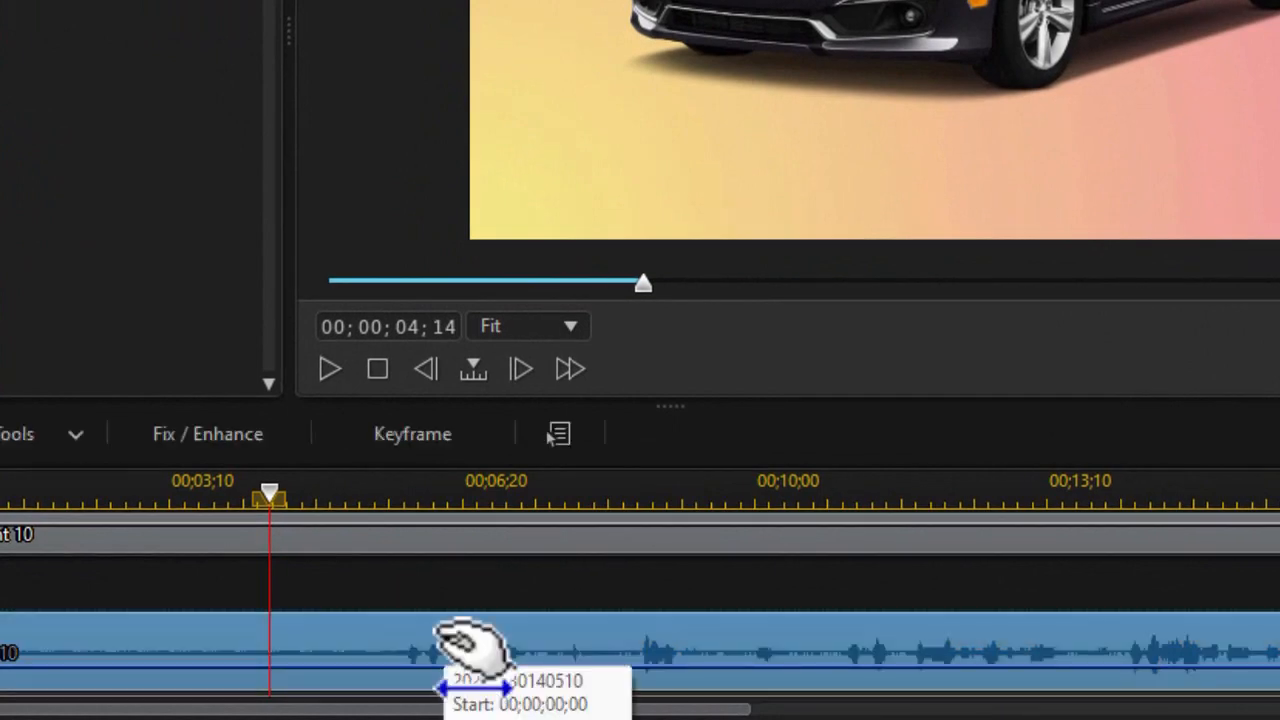
right_click(455, 645)
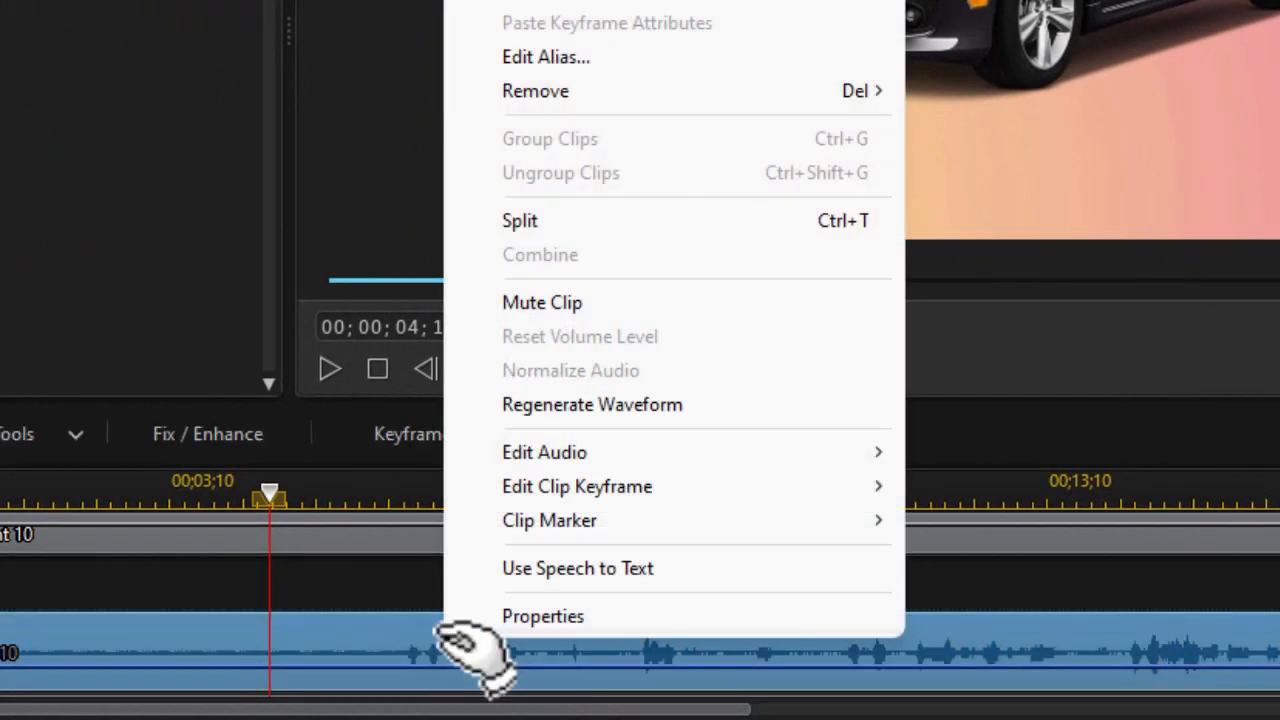
left_click(568, 568)
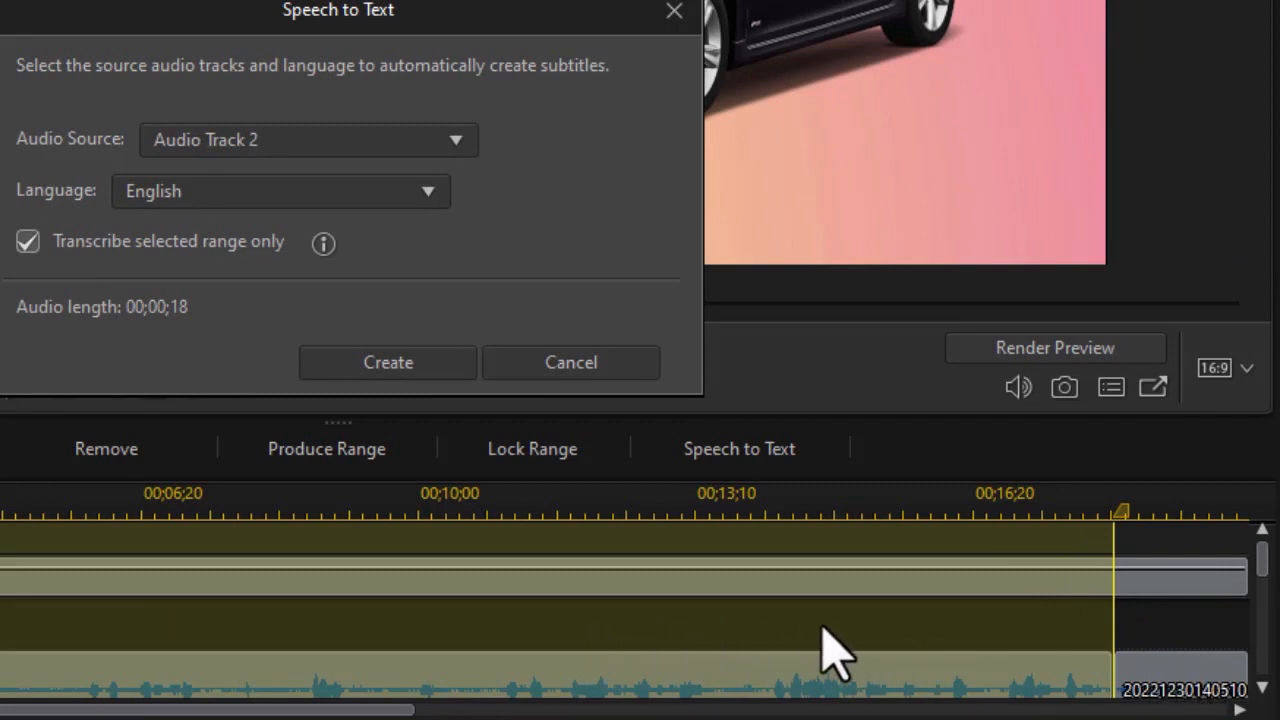
left_click(27, 243)
left_click(390, 363)
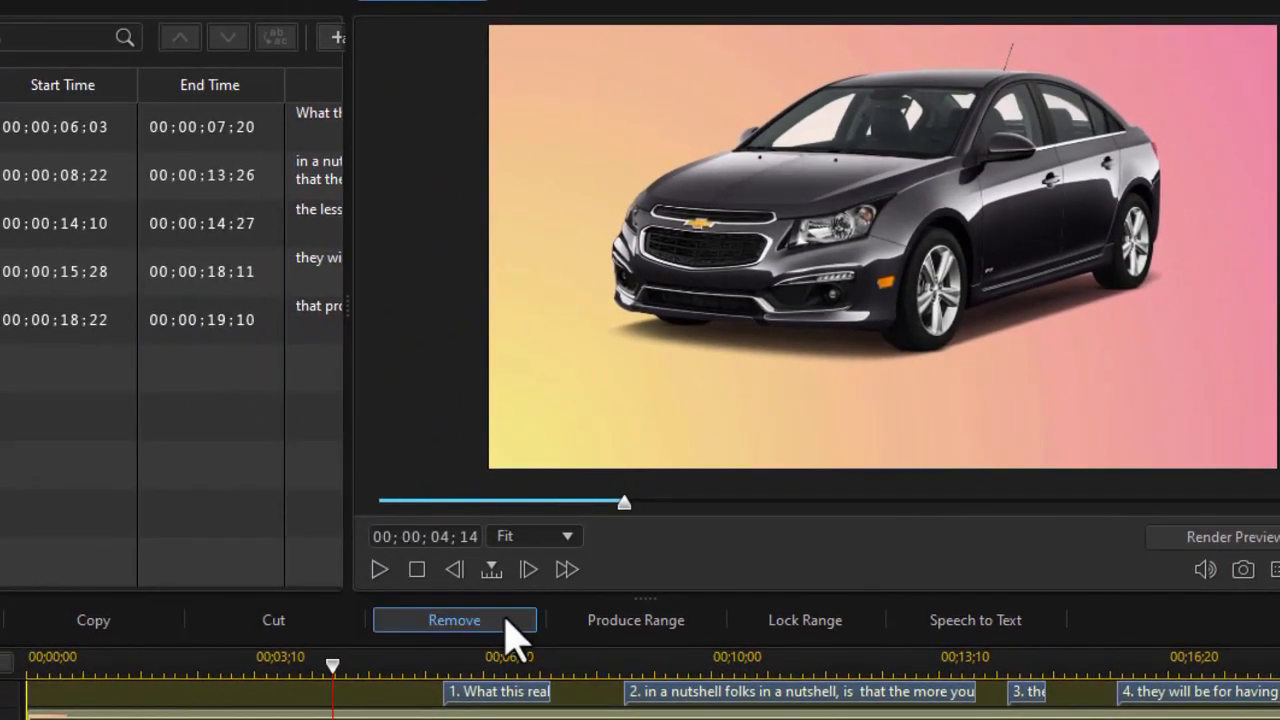
- Play the video from 00;00;04;14 through the last subtitle to check the generated subtitles against the narration
left_click(380, 570)
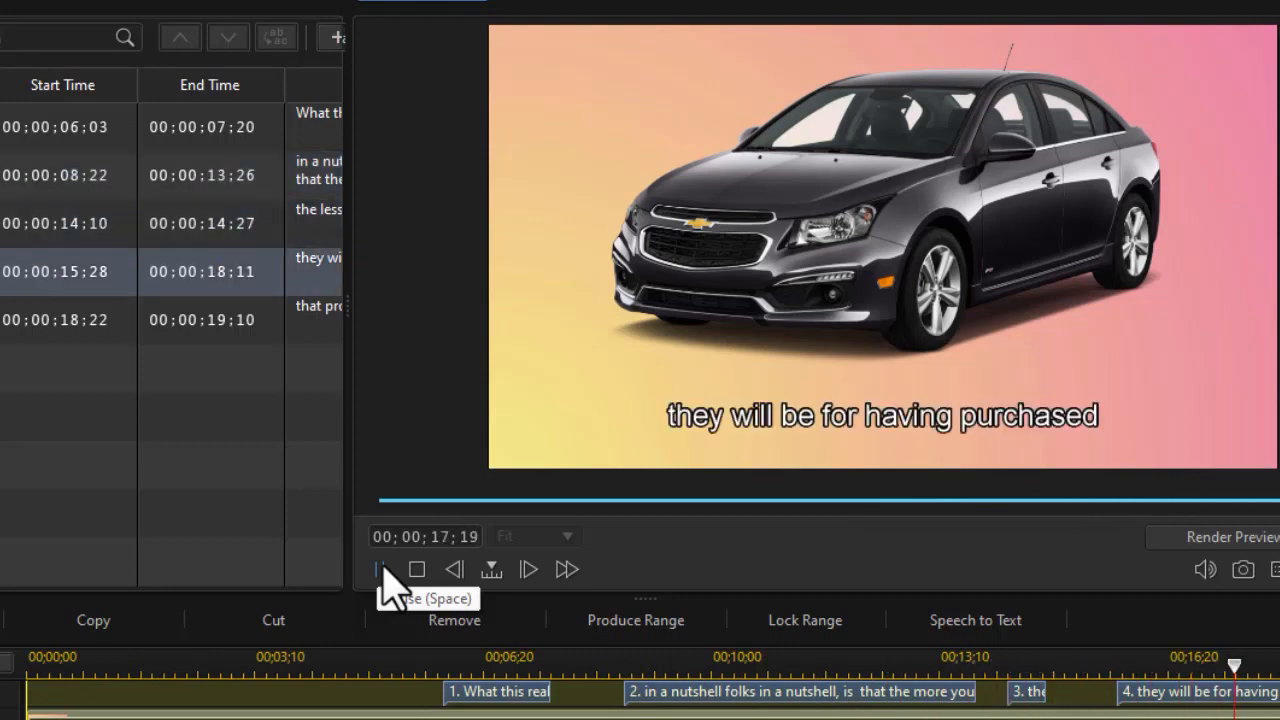
left_click(385, 585)
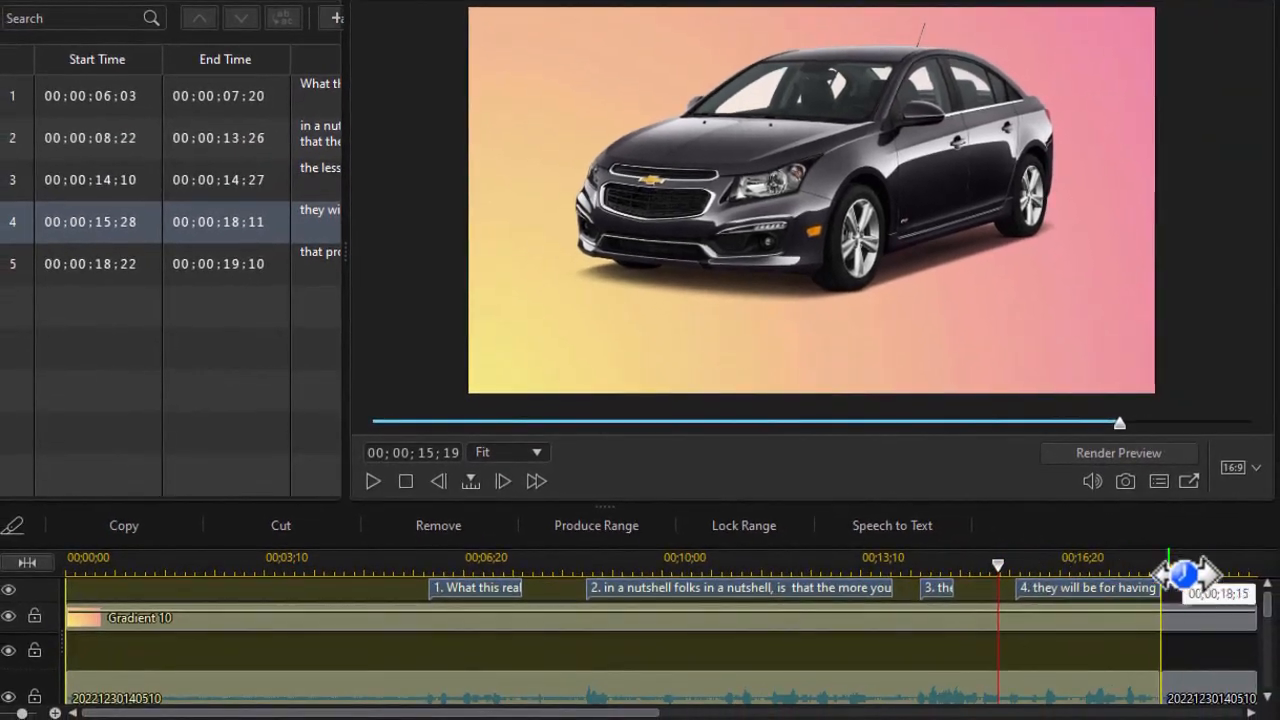
left_click(1190, 567)
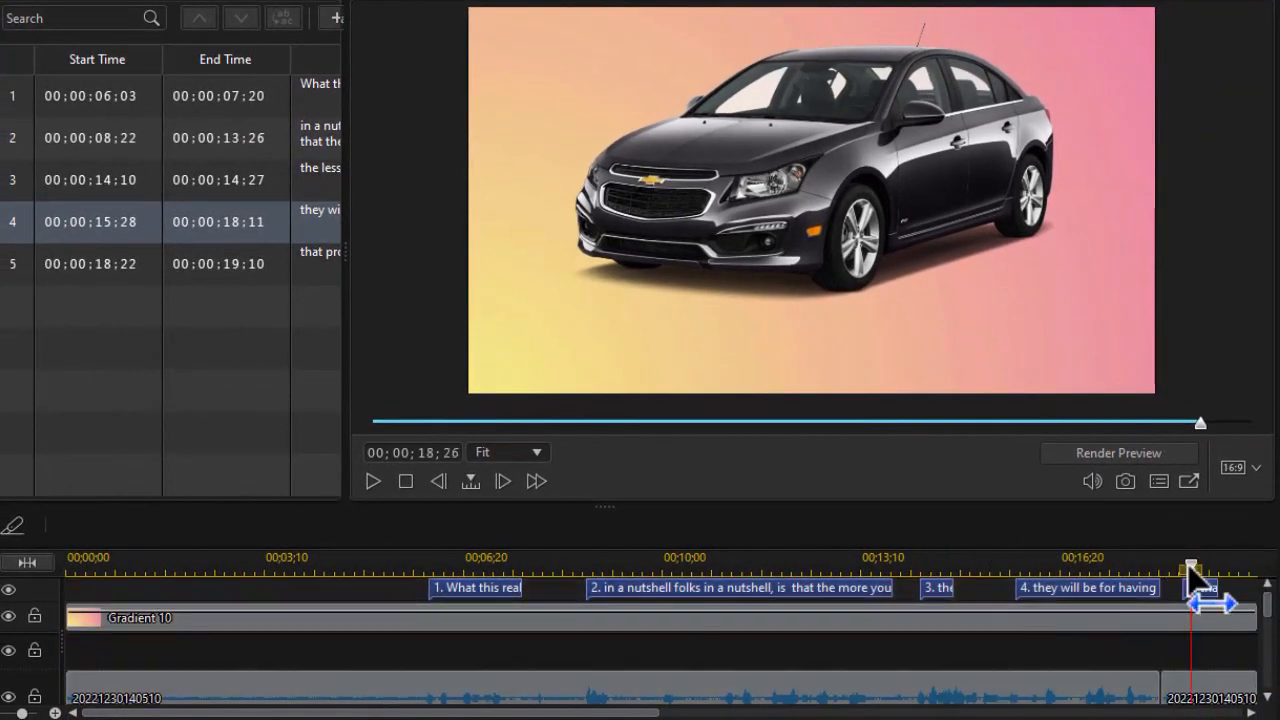
left_click(1077, 565)
left_click(372, 481)
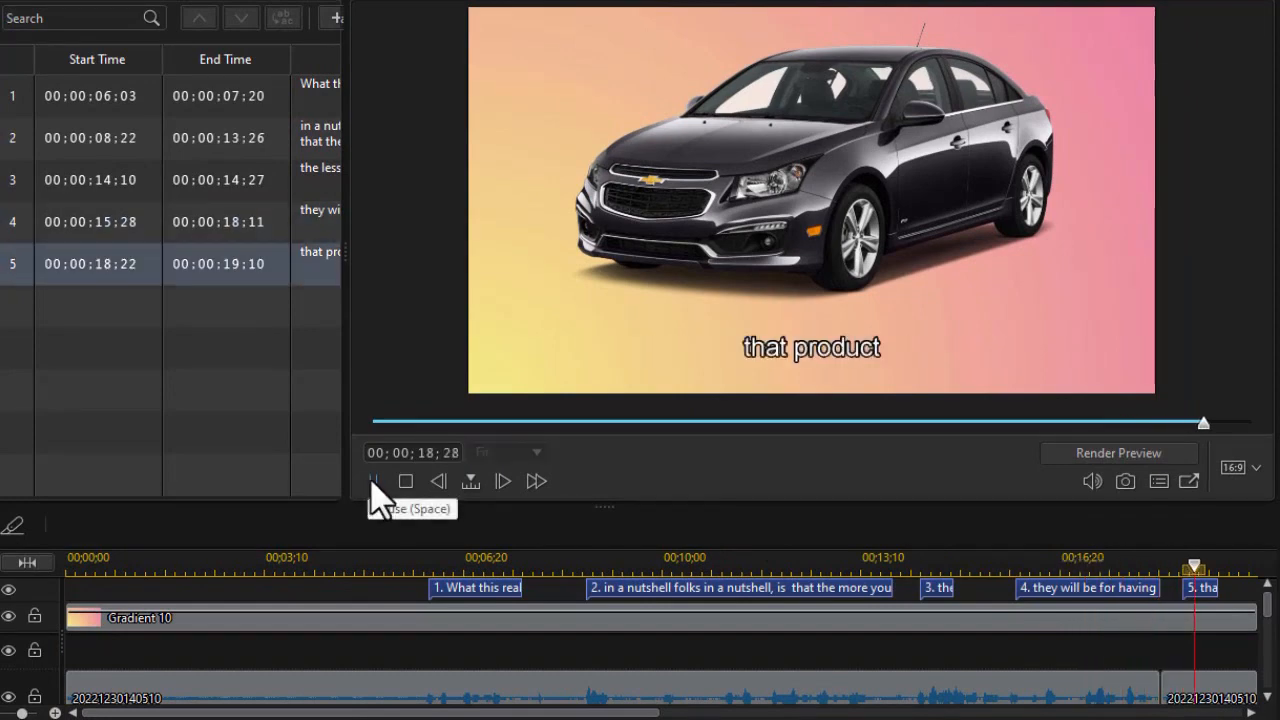
left_click(373, 482)
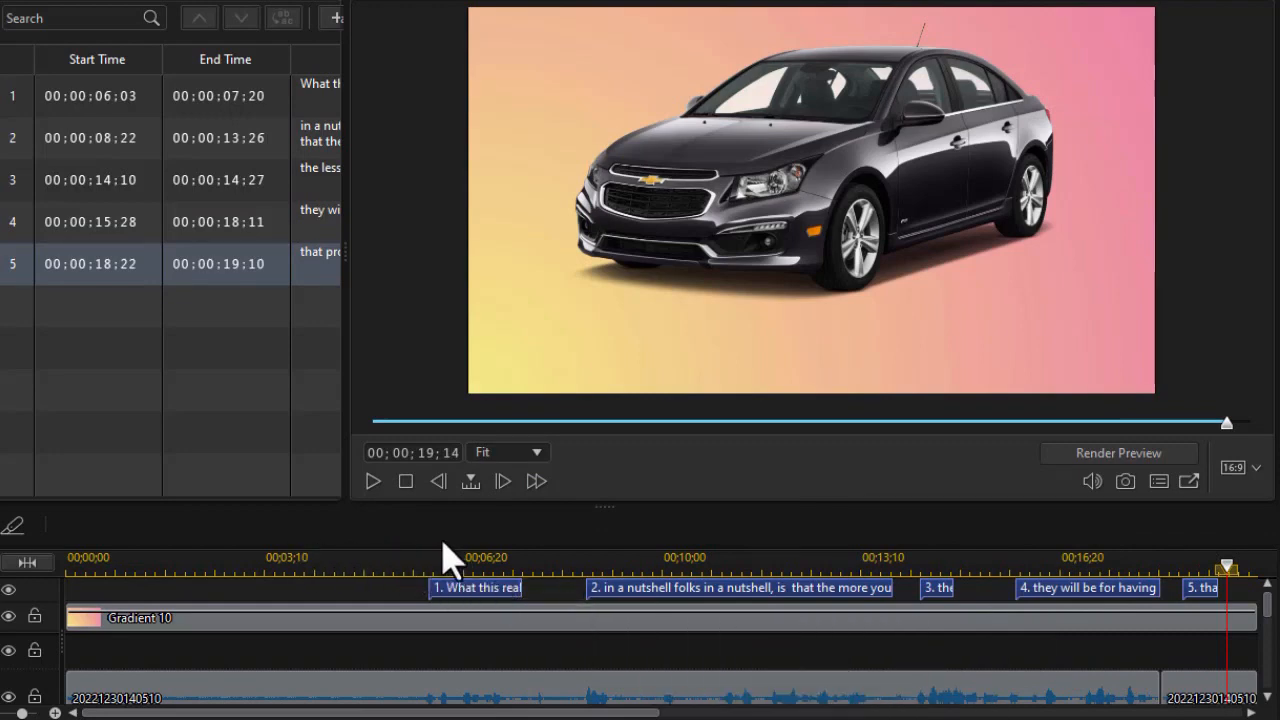
- Widen the subtitle list and split the second subtitle, beginning "in a nutshell folks", into two
left_click(687, 557)
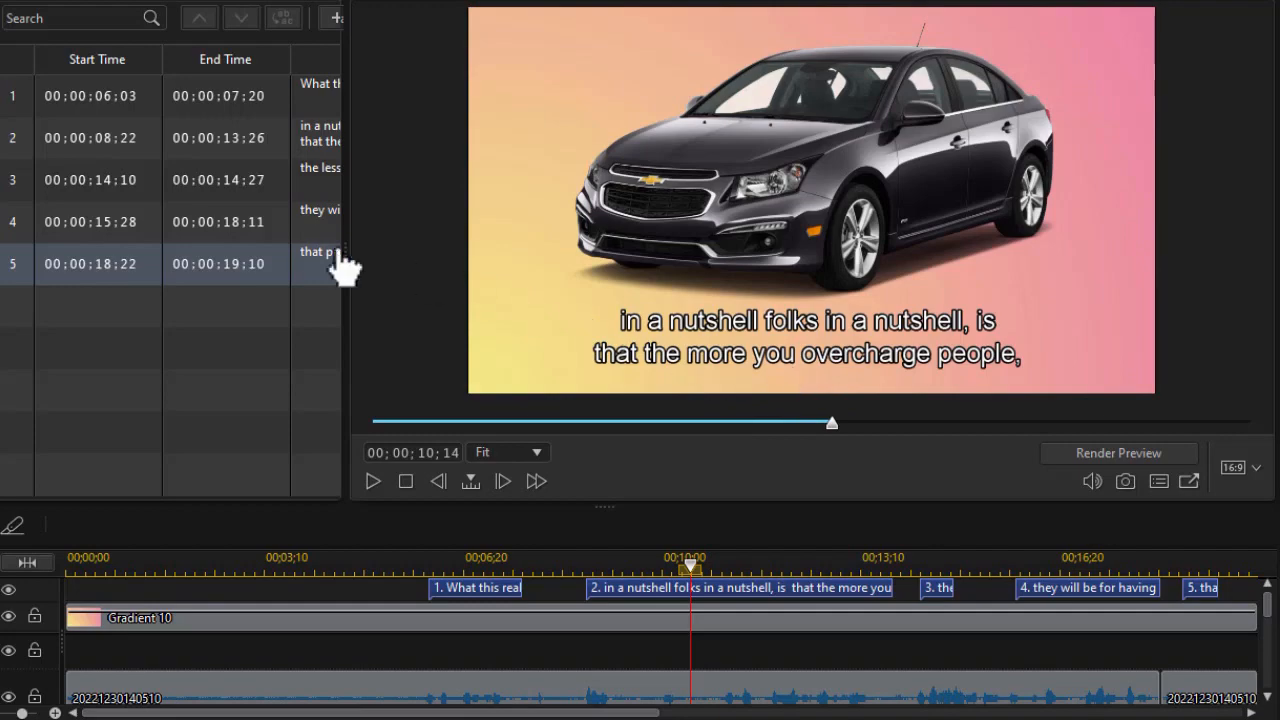
left_click_drag(343, 246, 648, 300)
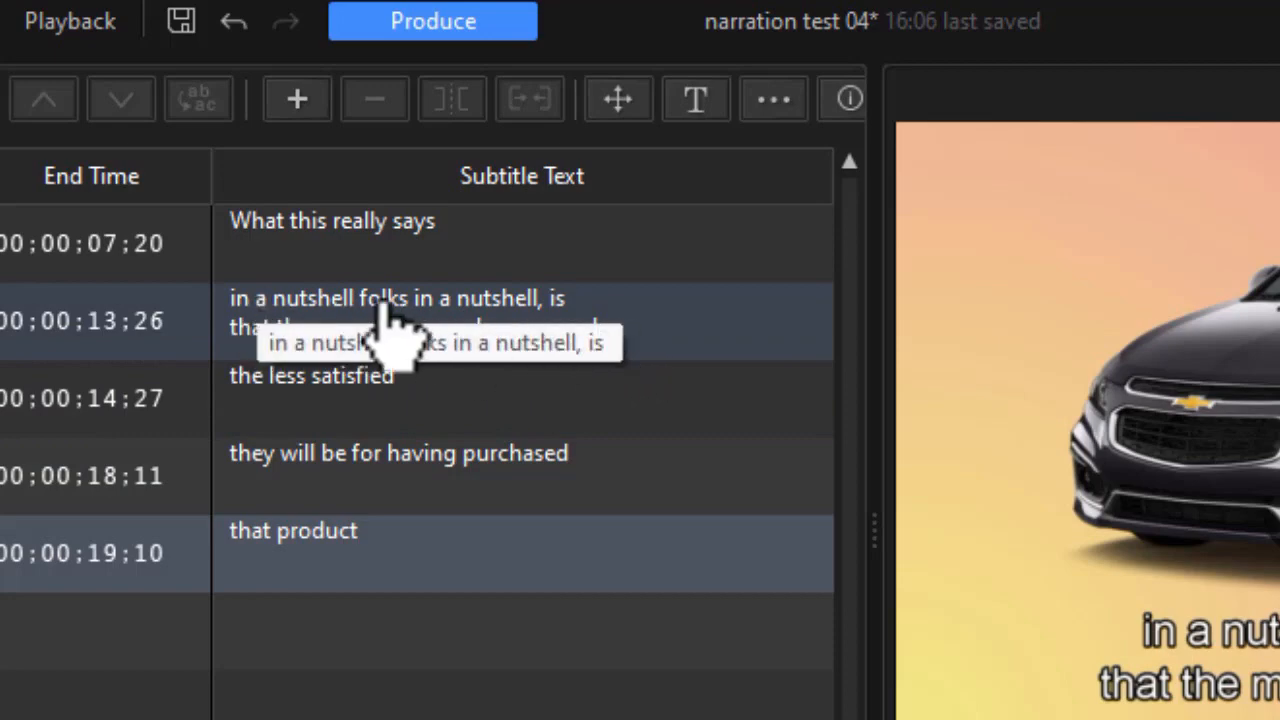
left_click(684, 335)
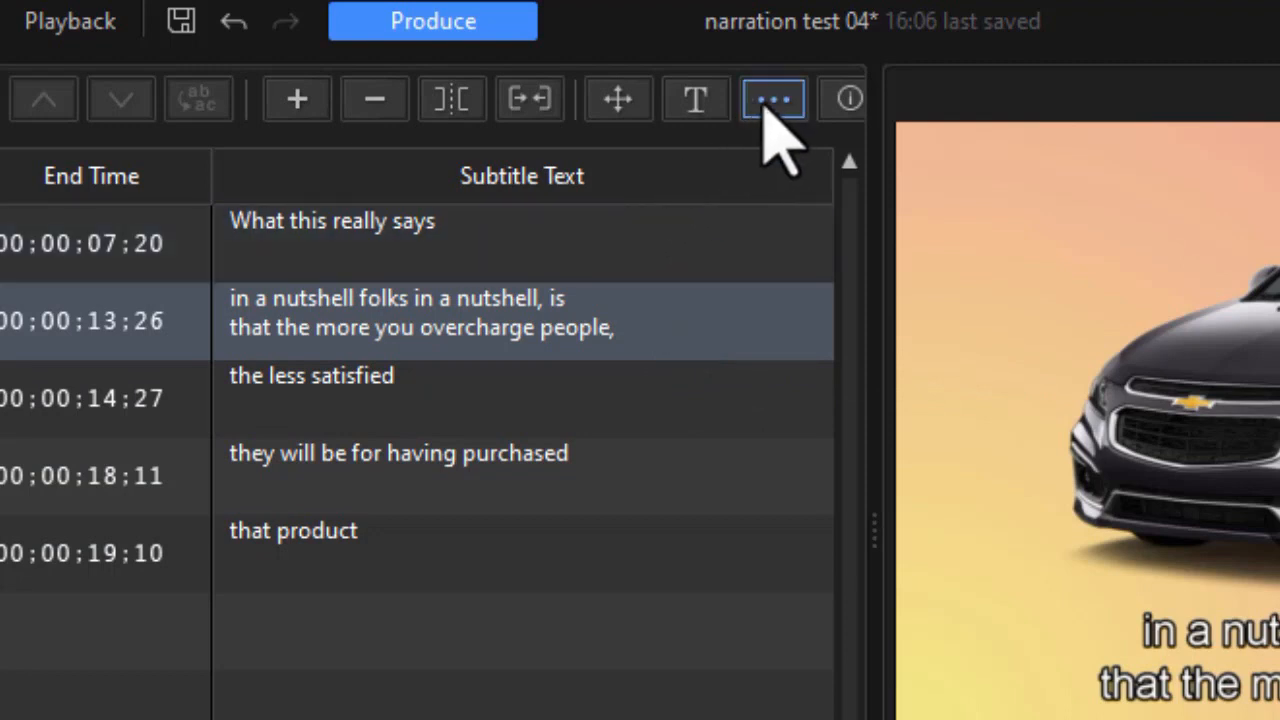
left_click(457, 98)
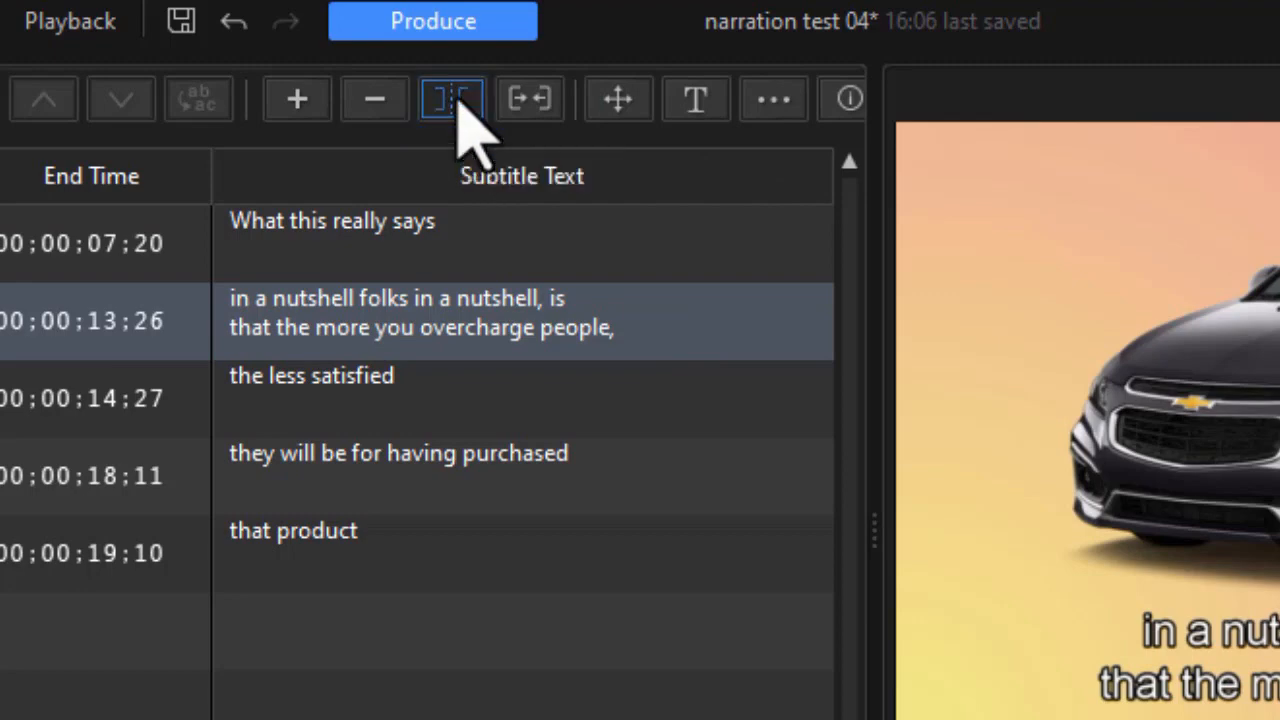
left_click(452, 98)
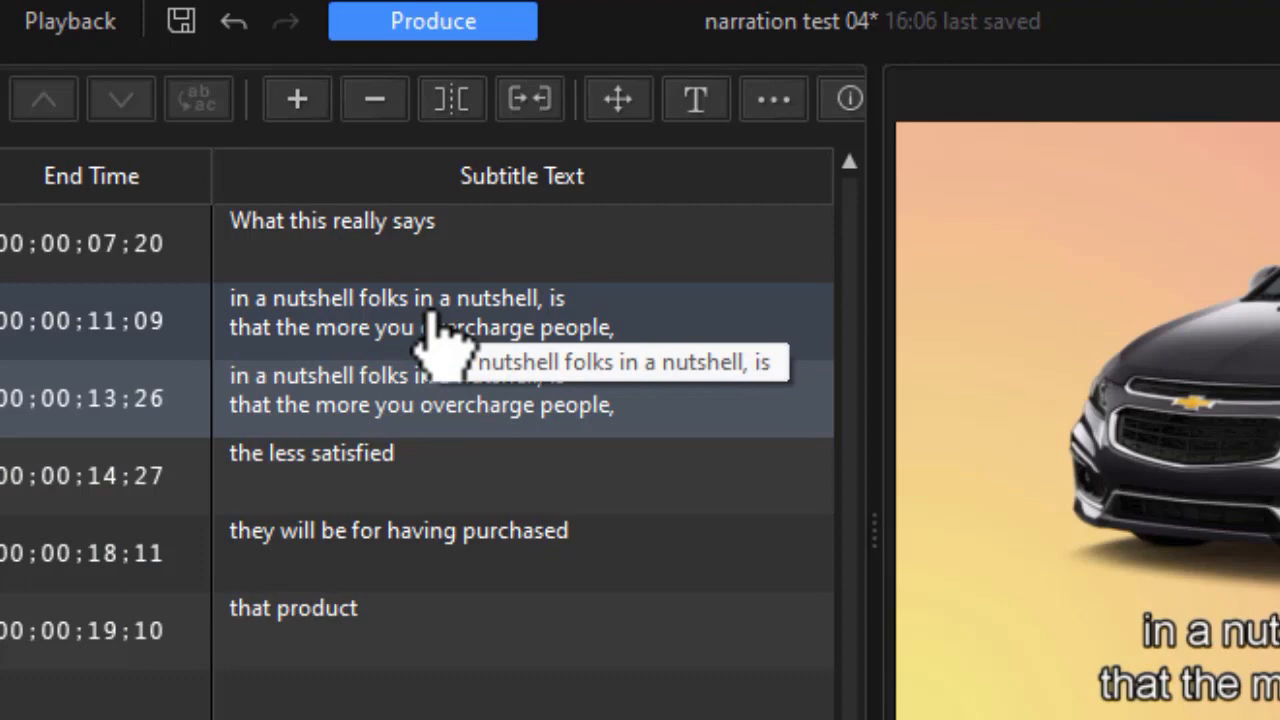
- Trim the text of subtitle 2 to "in a nutshell folks in a nutshell,"
left_click(497, 325)
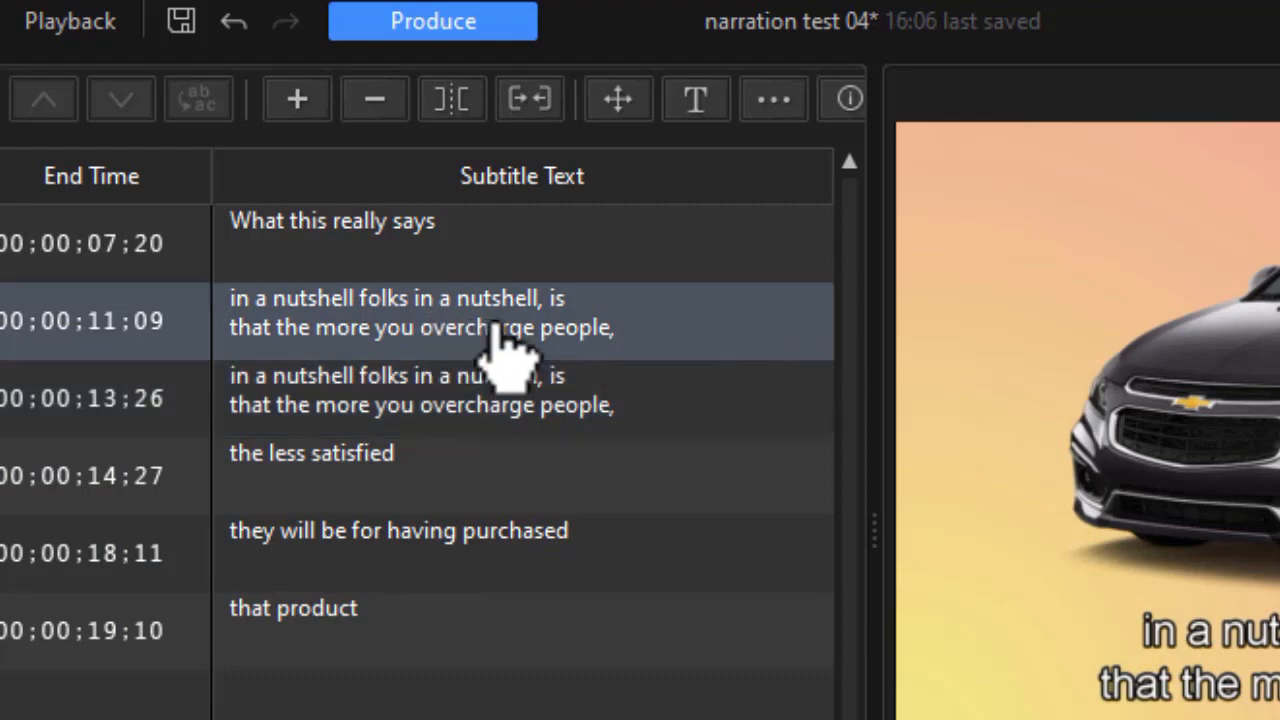
left_click(500, 316)
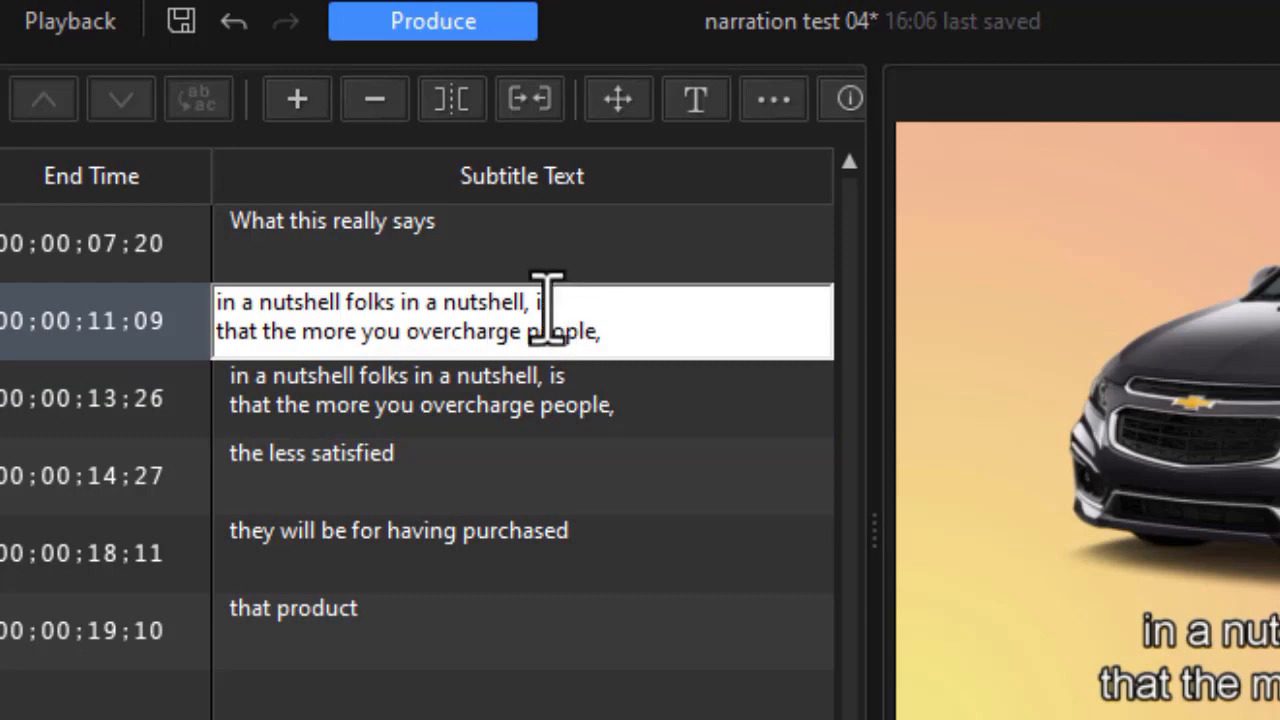
left_click_drag(533, 305, 566, 303)
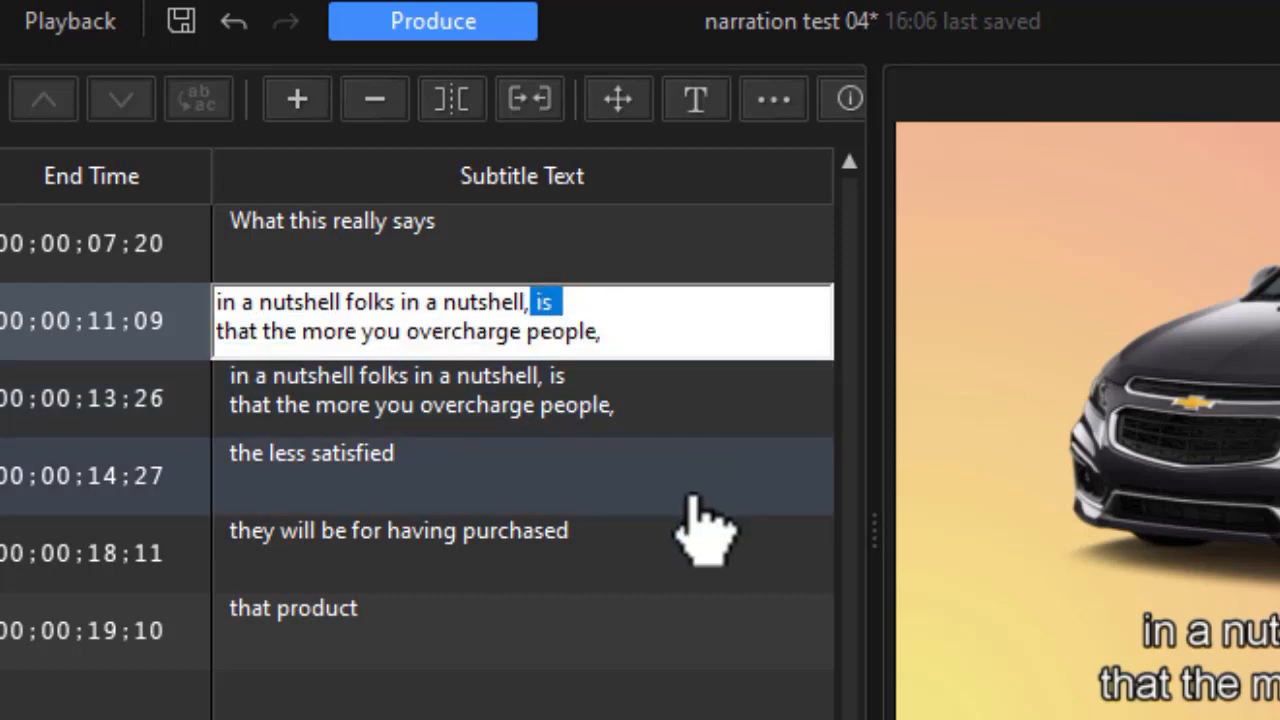
key("BackSpace")
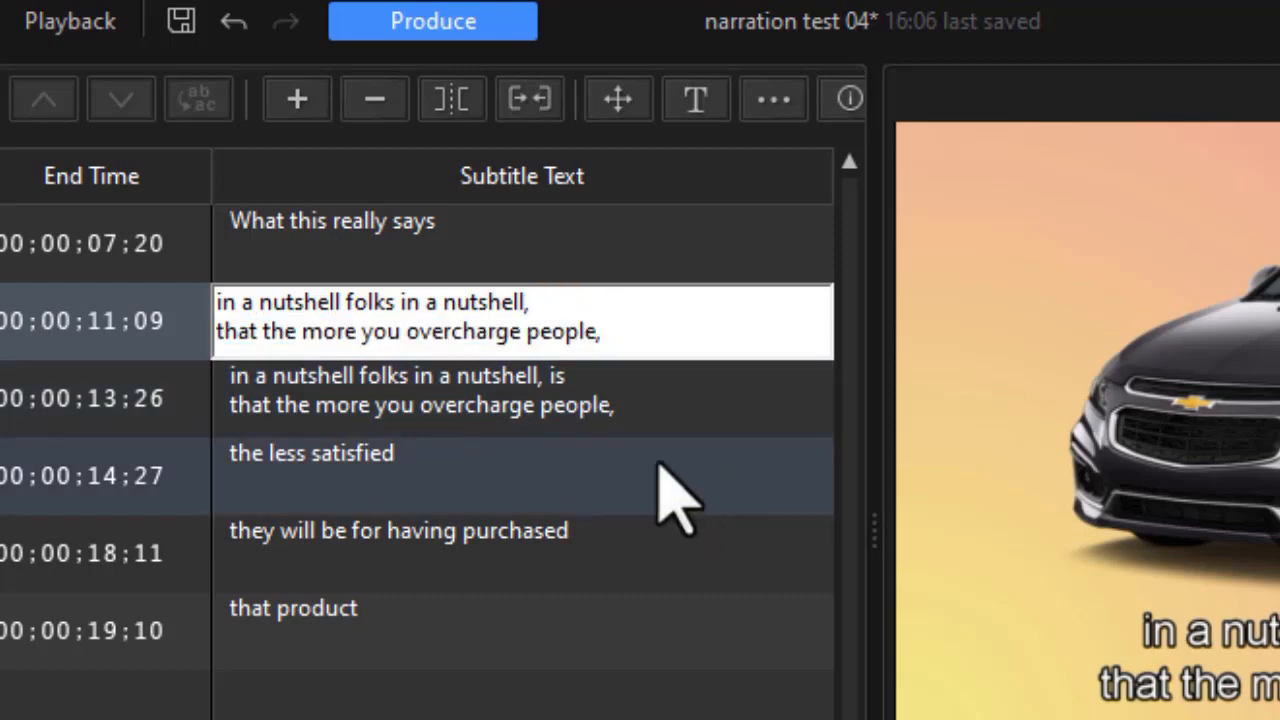
left_click_drag(571, 306, 627, 345)
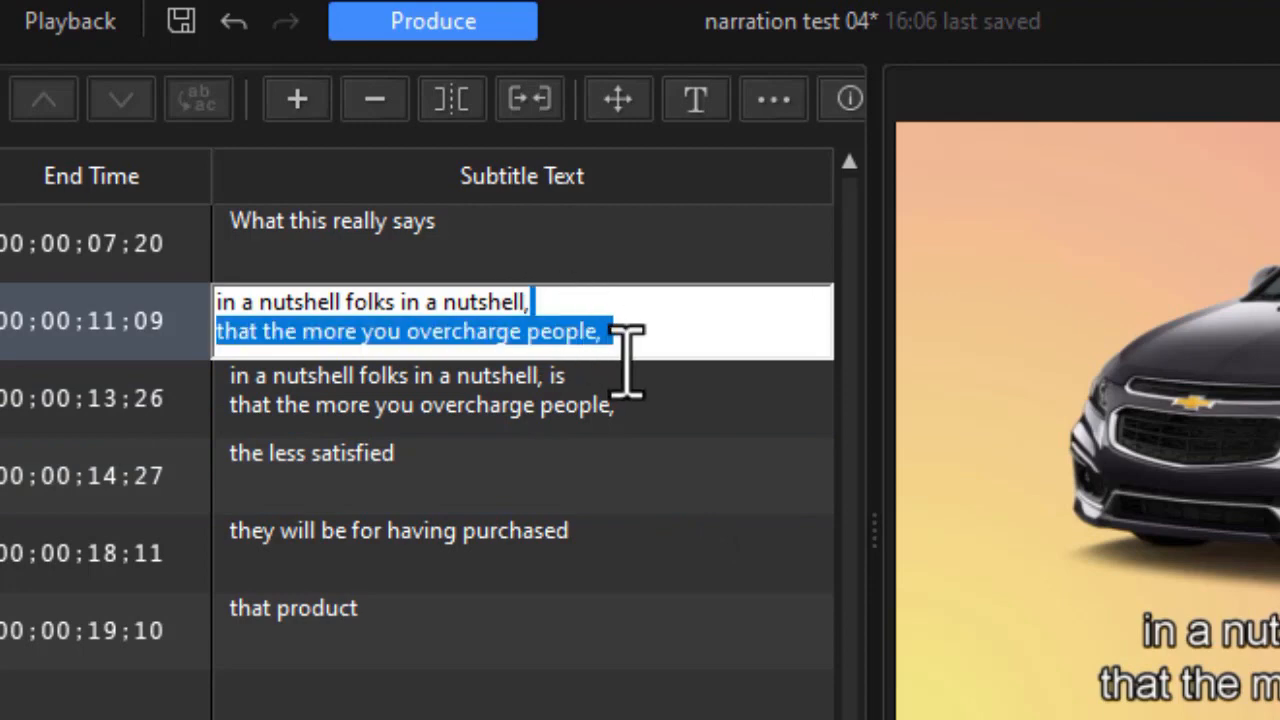
key("BackSpace")
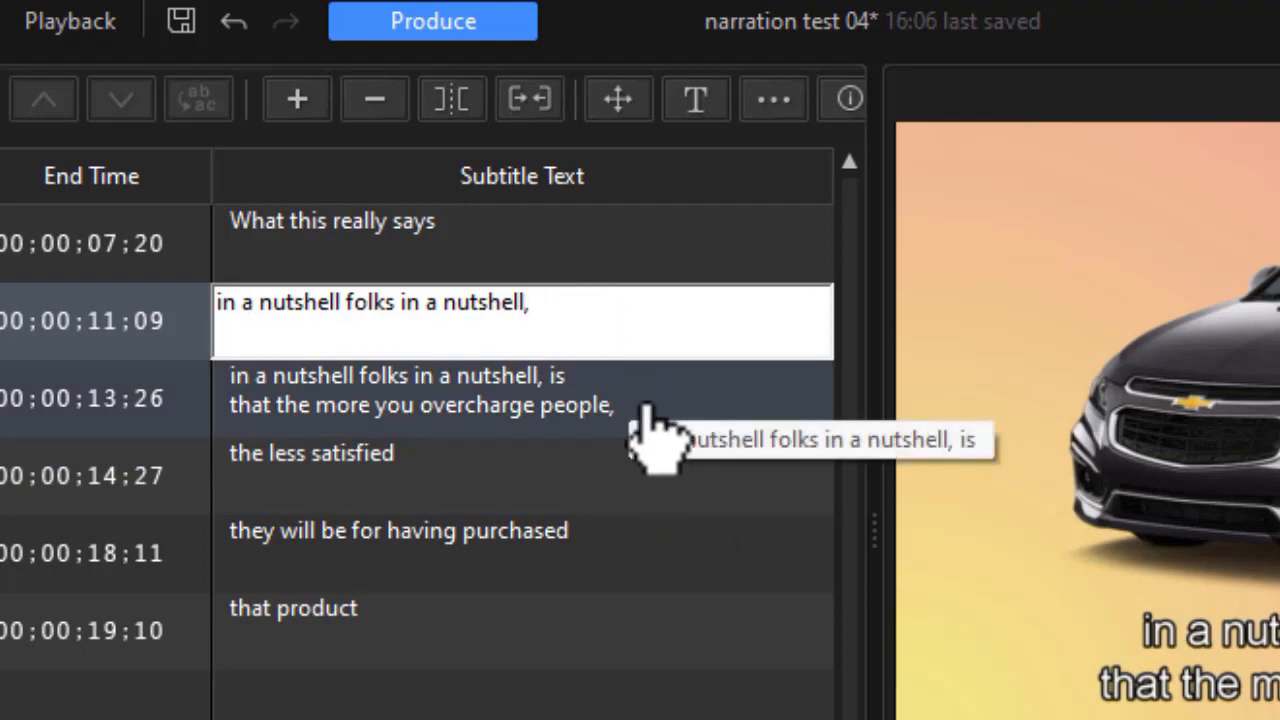
- Reduce the text of subtitle 3 to the single line "is that the more you overcharge people,"
left_click(648, 407)
left_click(645, 410)
left_click_drag(532, 381, 114, 400)
key("BackSpace")
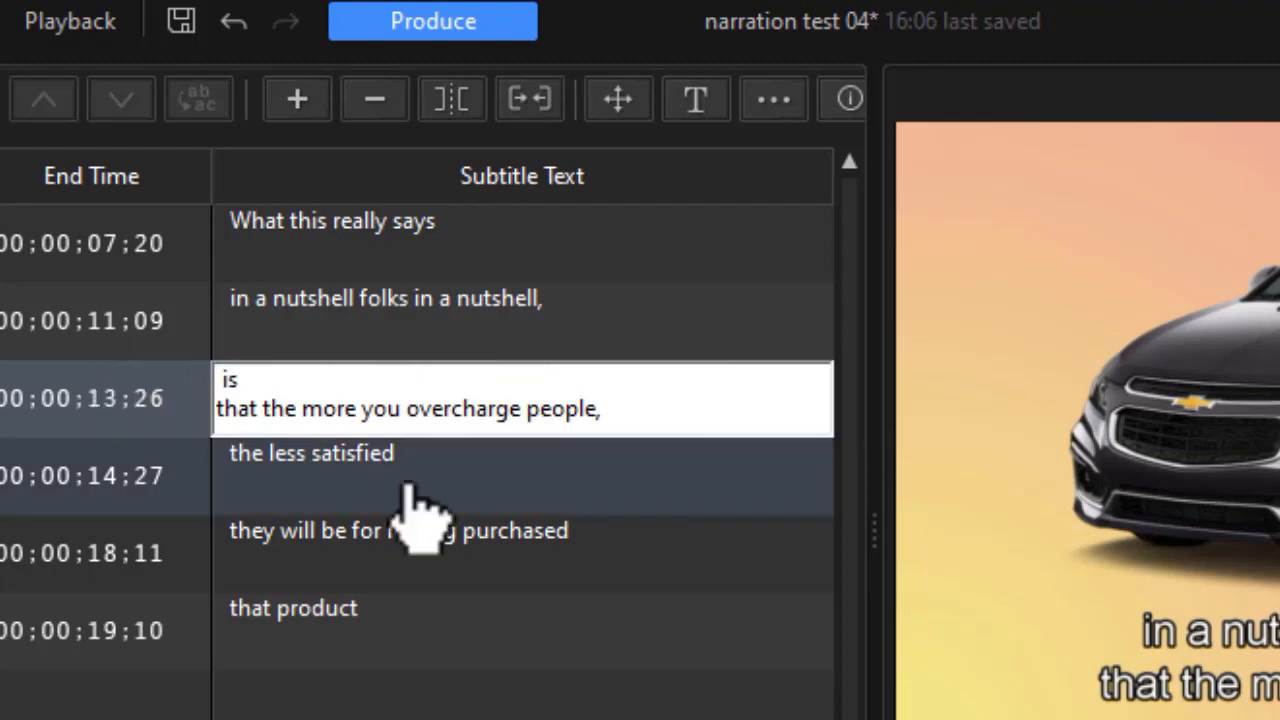
left_click(350, 372)
key("Delete")
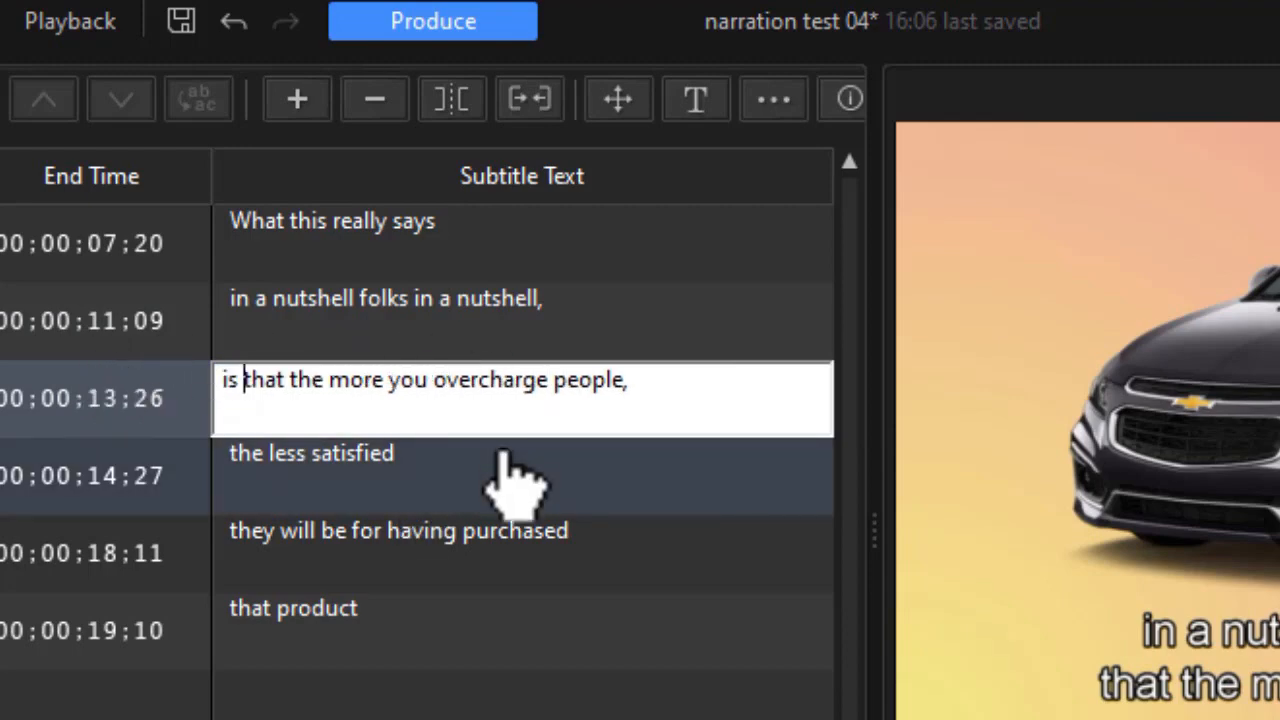
left_click(728, 355)
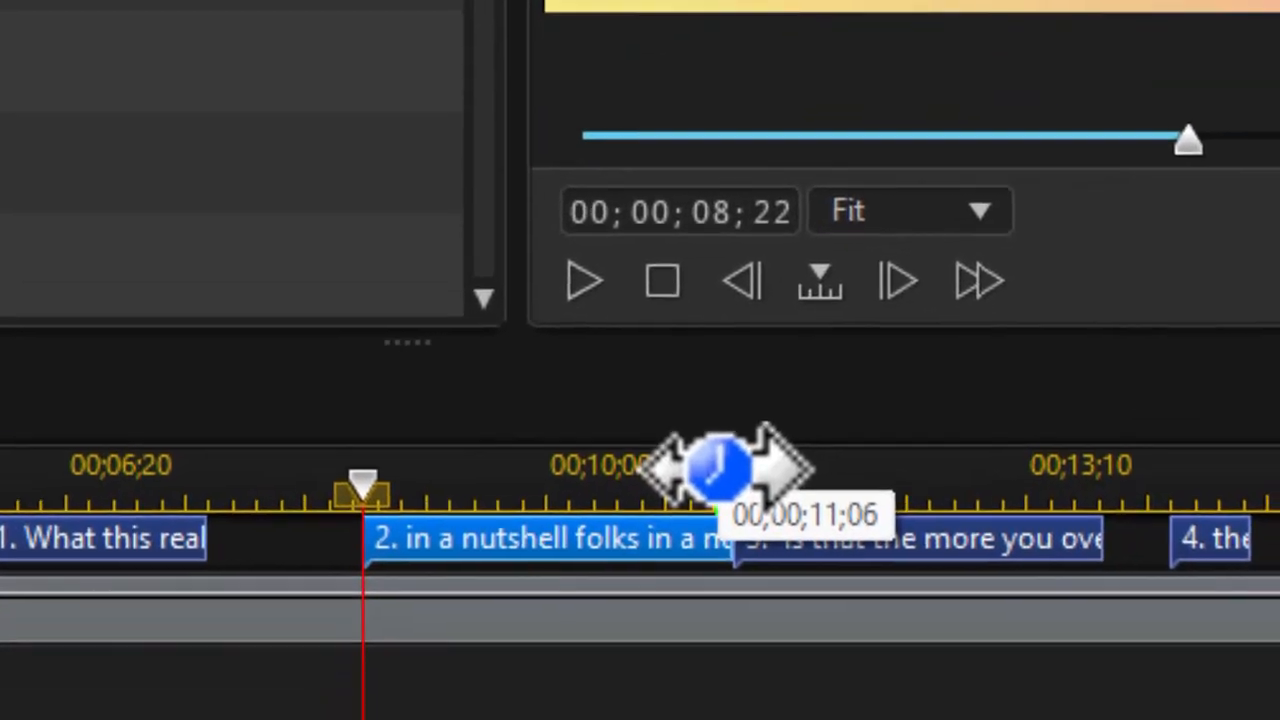
- Shorten subtitle 2 on the timeline so that it ends at 00;00;11;05, leaving a small gap before subtitle 3
left_click_drag(722, 466, 1279, 455)
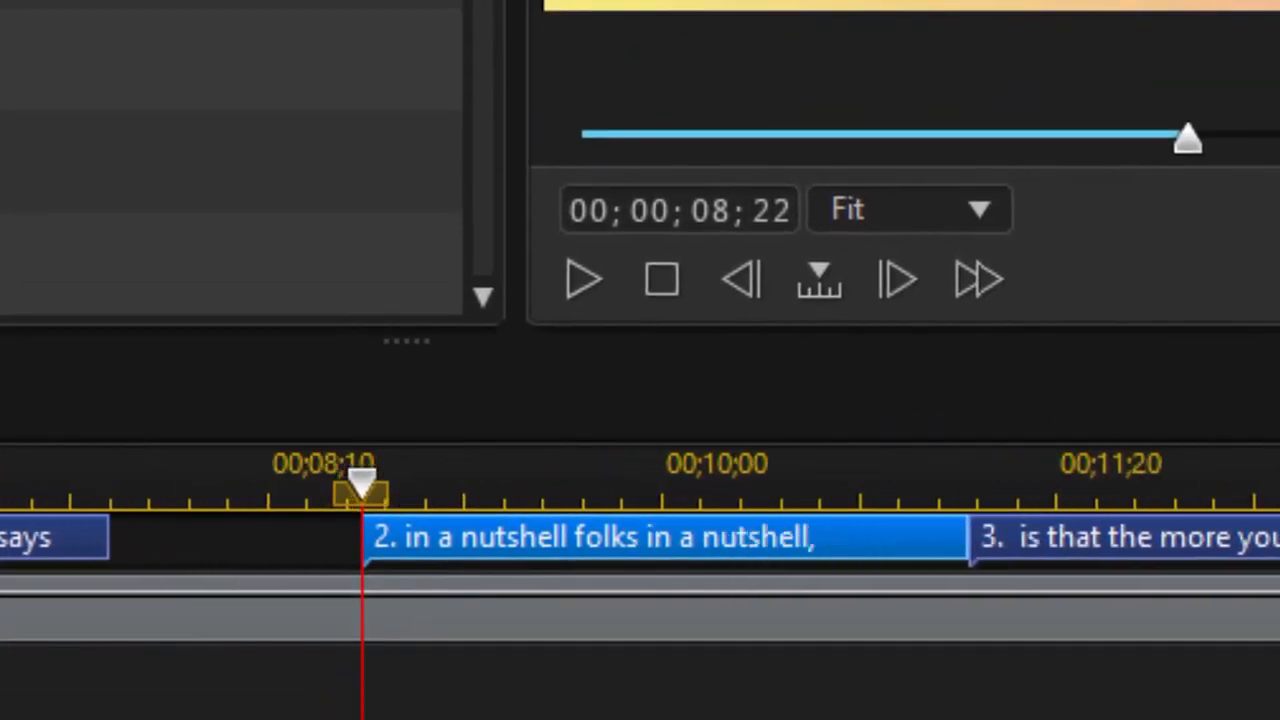
scroll(640, 560, "right", 5)
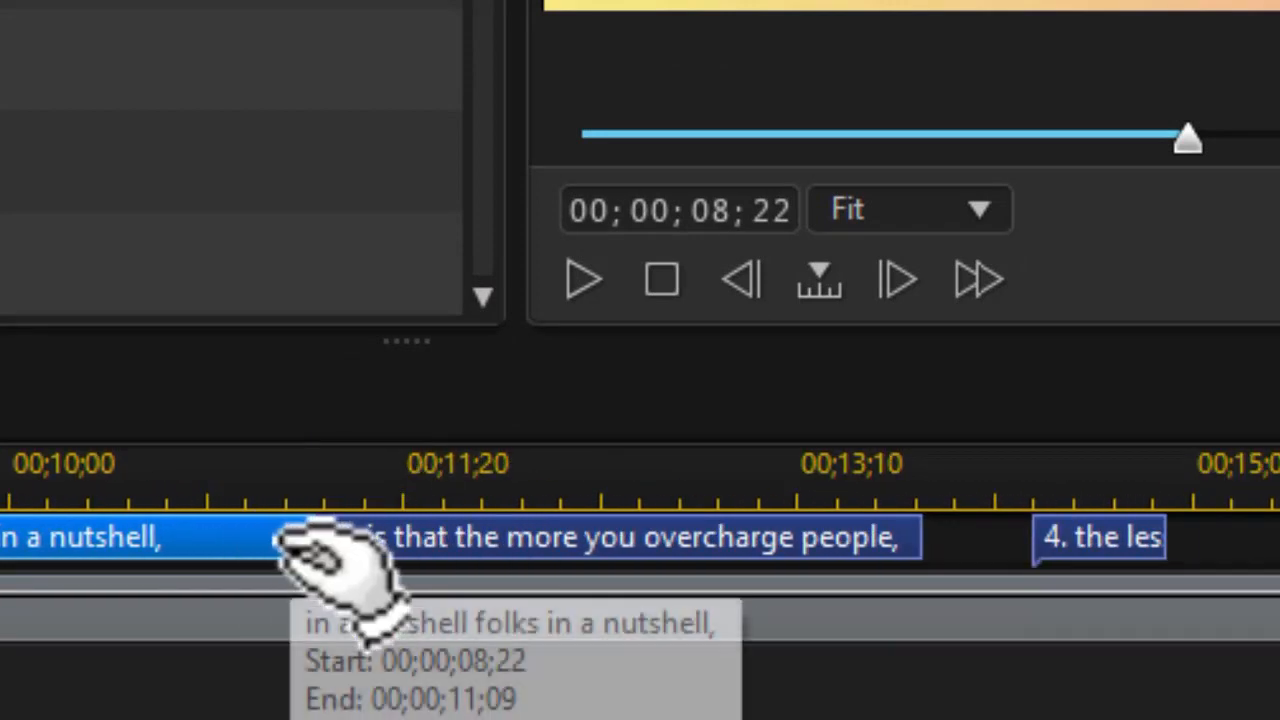
left_click(314, 542)
left_click_drag(314, 542, 288, 542)
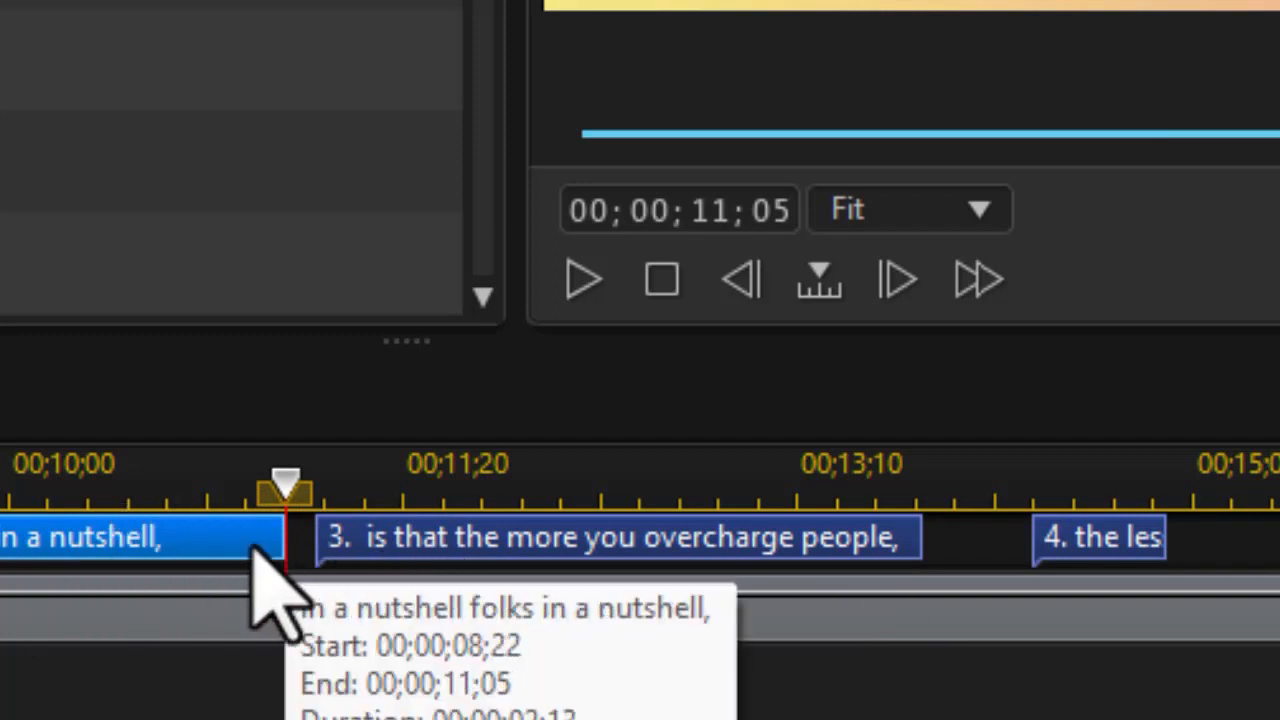
- Move playback back to 00;00;08;07 and review the retimed subtitles
left_click_drag(288, 488, 0, 470)
left_click_drag(10, 560, 0, 560)
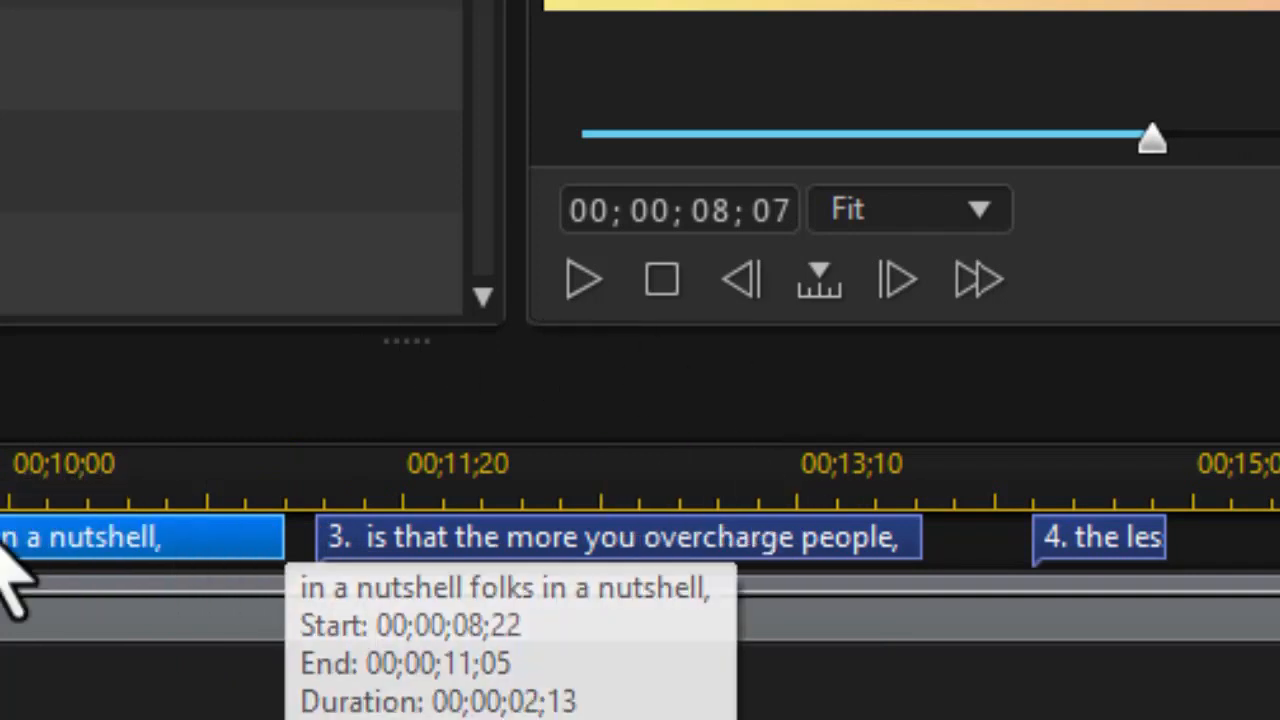
left_click_drag(516, 0, 0, 0)
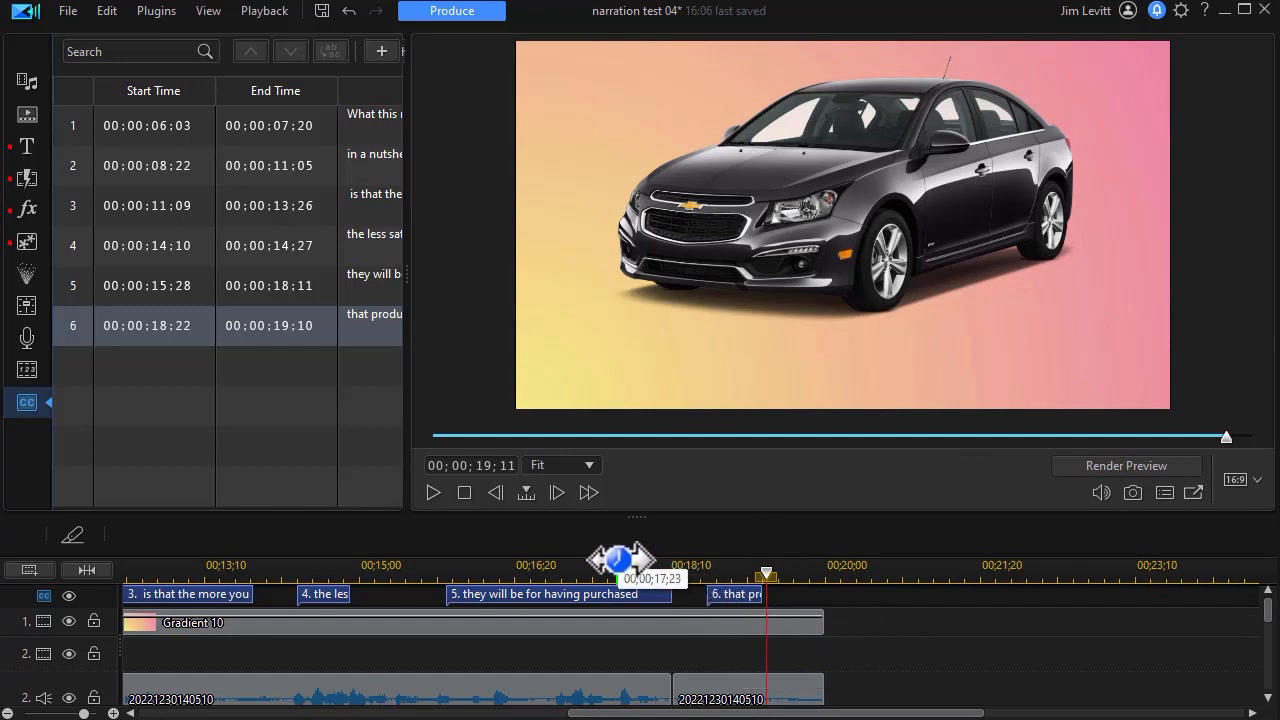
- Split the subtitle "they will be for having purchased" into two at 00;00;17;04
left_click(560, 570)
left_click(535, 594)
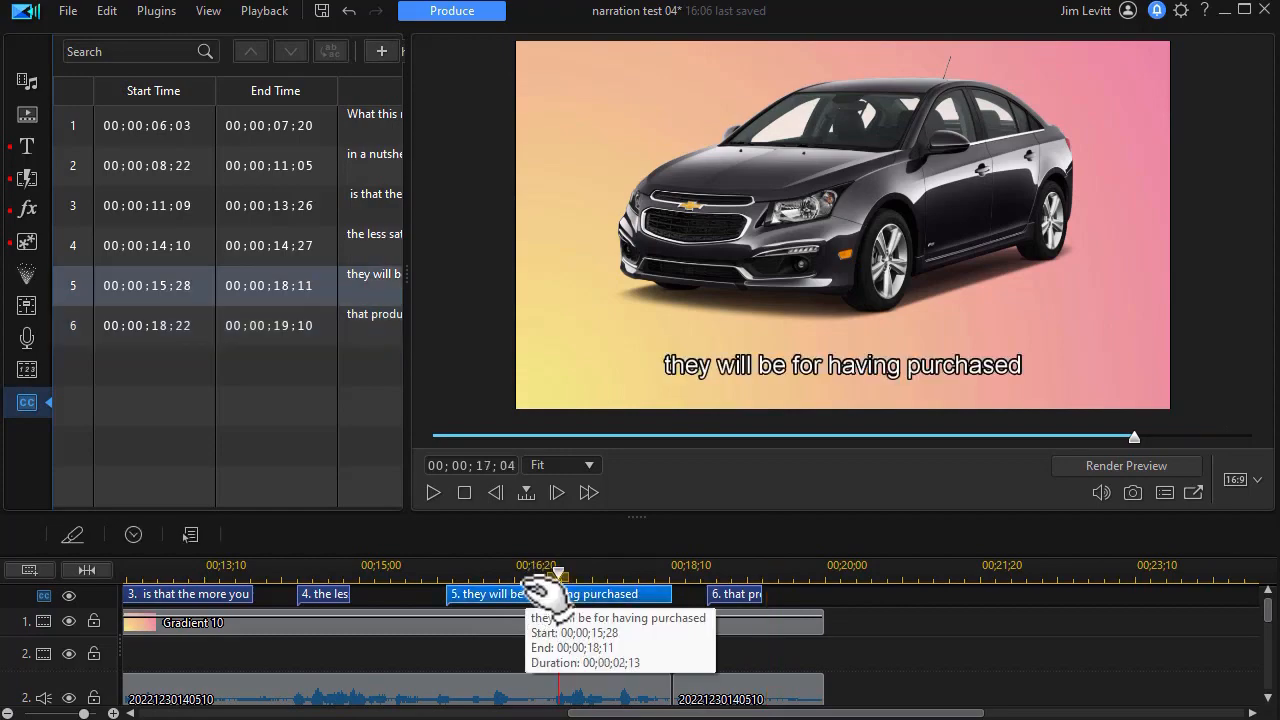
left_click_drag(407, 276, 720, 276)
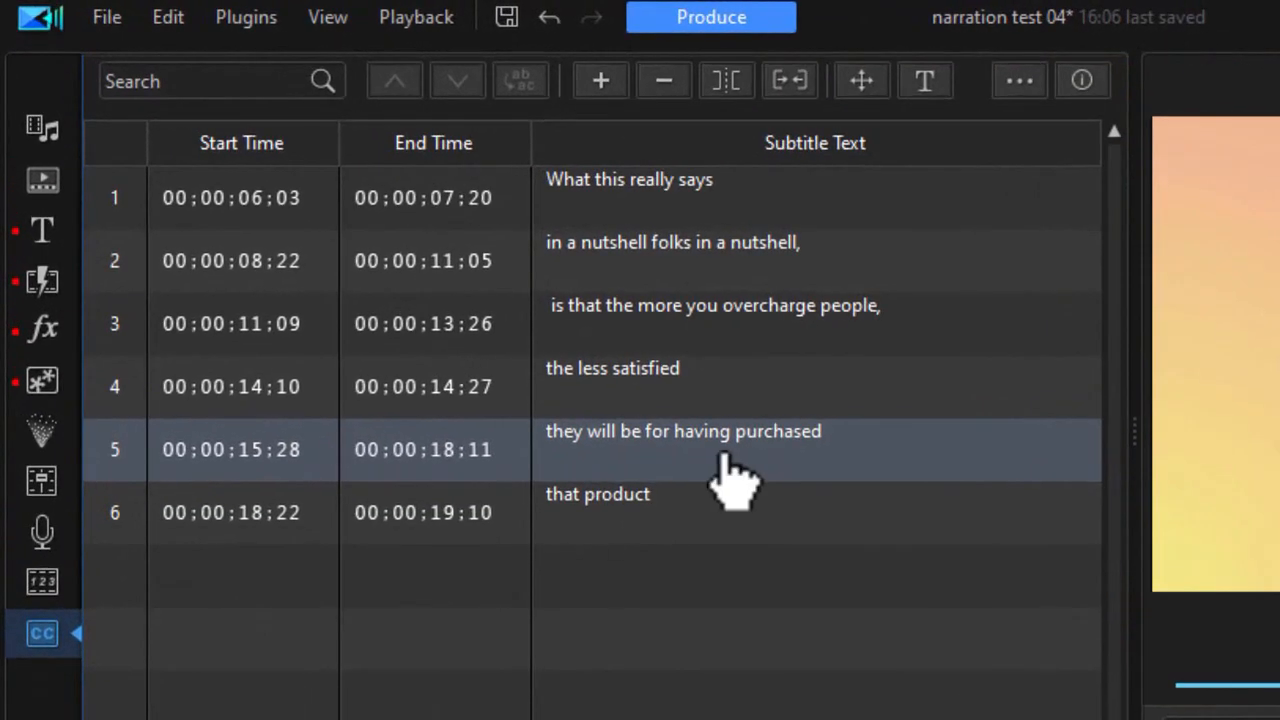
left_click(727, 85)
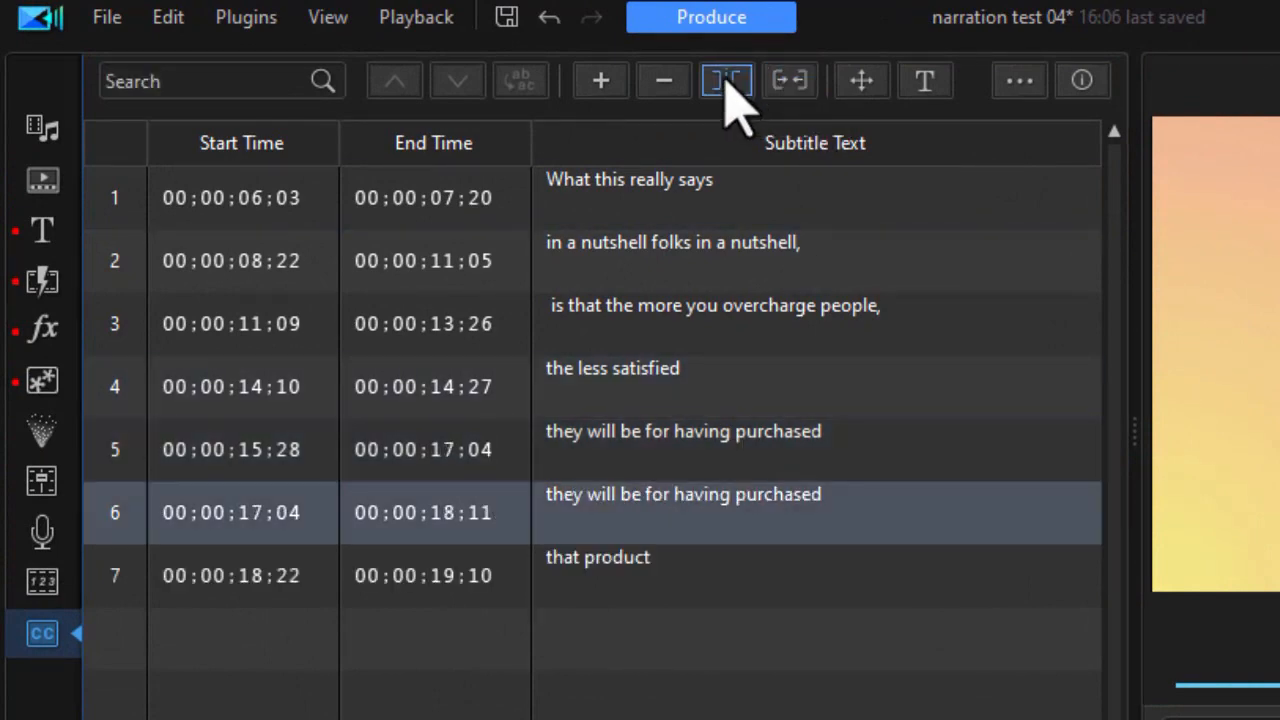
- Trim the text of subtitle 5 to "they will be" and select subtitle 6
left_click(700, 465)
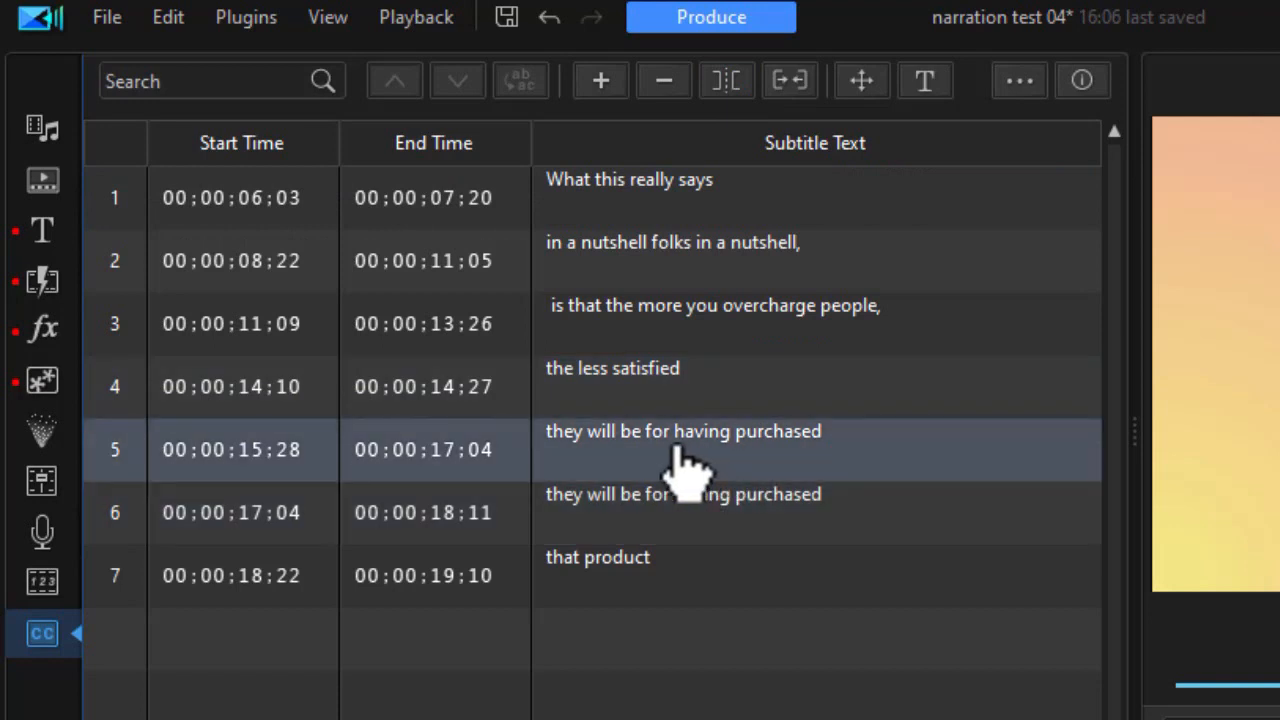
left_click(686, 468)
left_click_drag(823, 443, 622, 437)
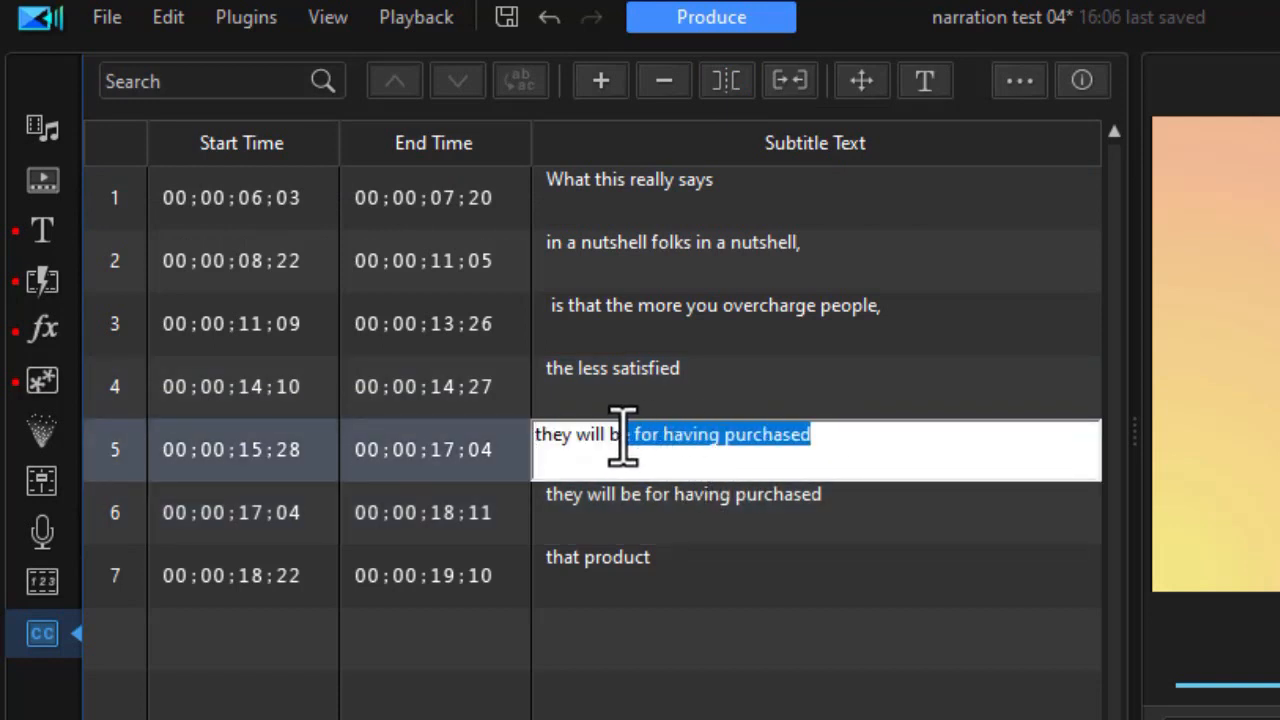
key("BackSpace")
left_click(695, 507)
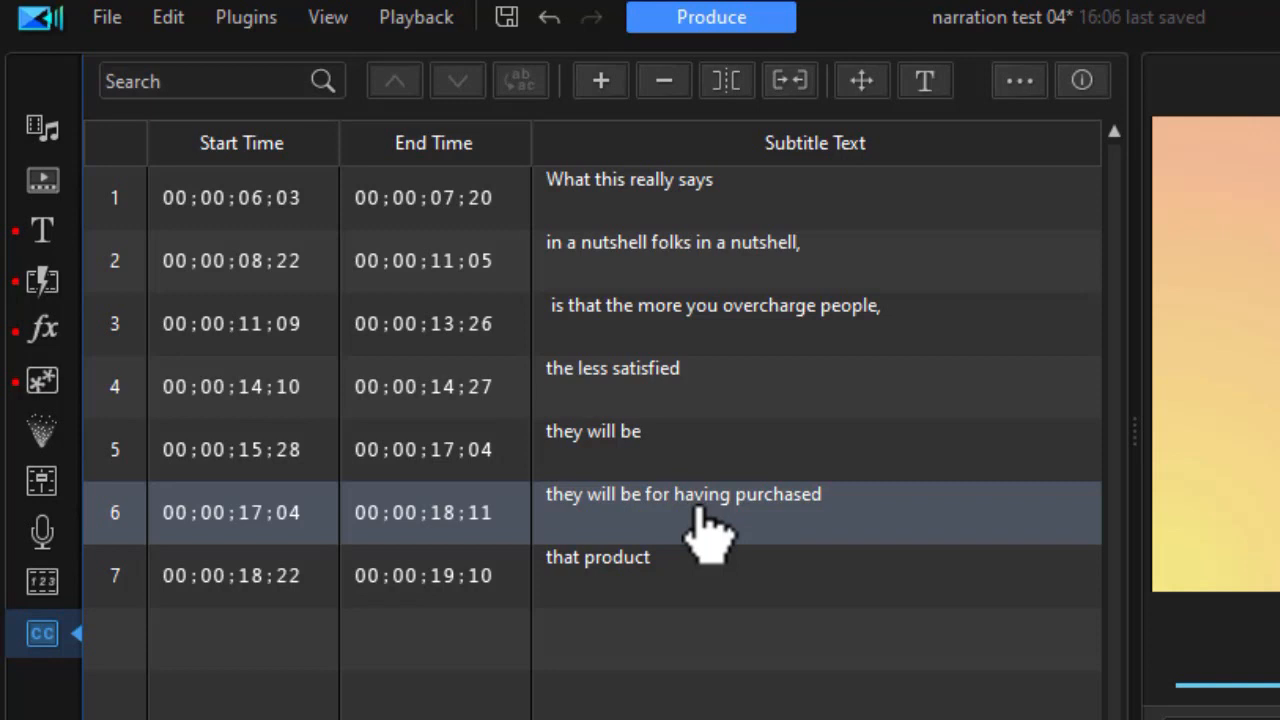
- Remove "they will be" from the start of subtitle 6 so its text reads "for having purchased"
left_click(705, 530)
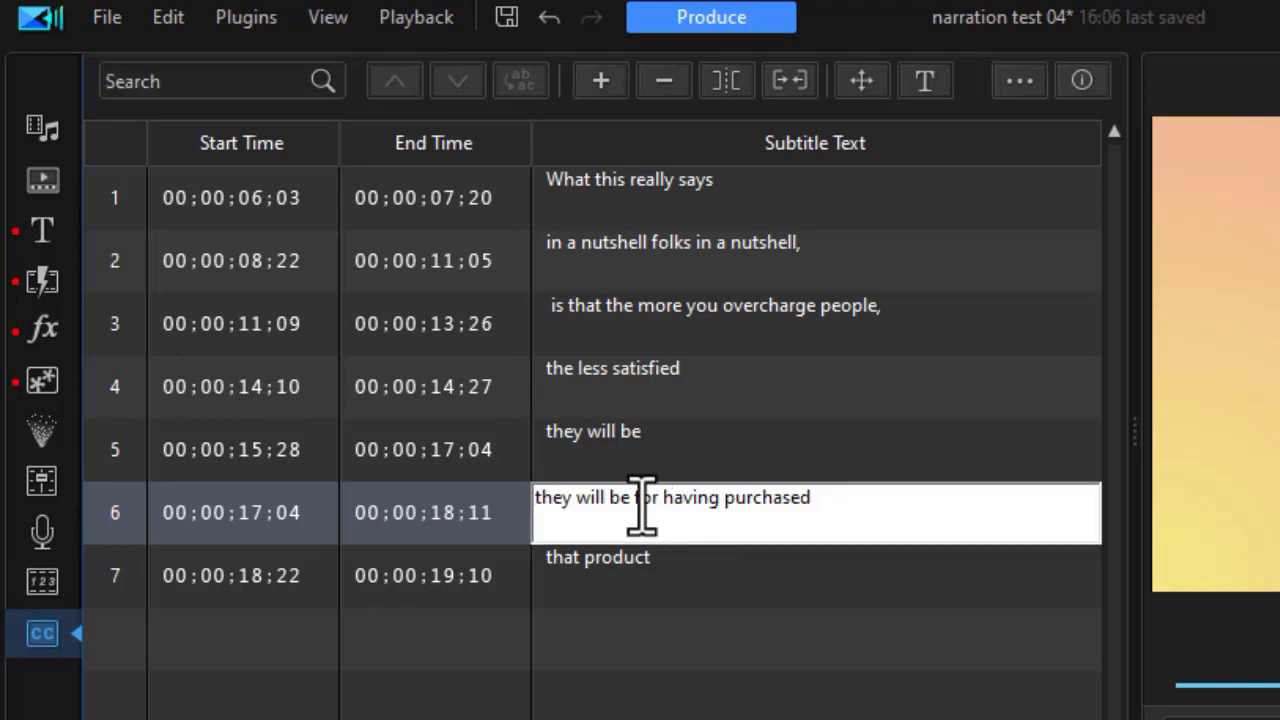
left_click_drag(640, 505, 457, 514)
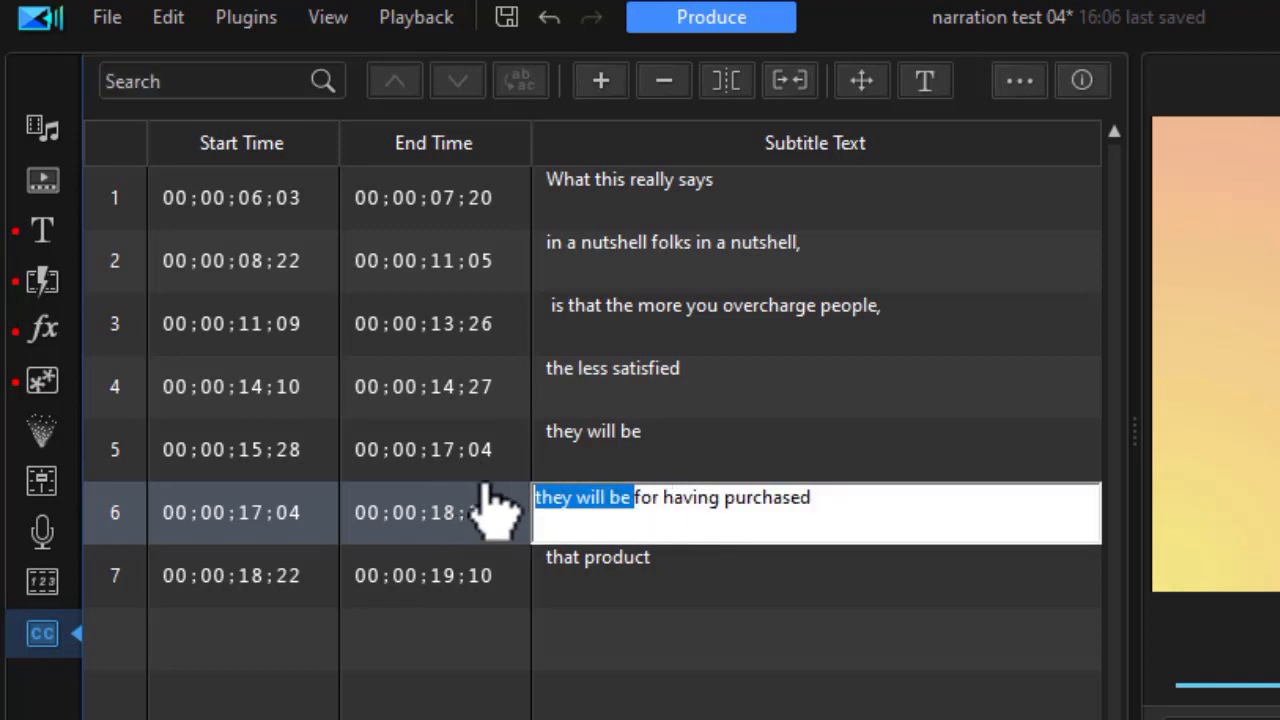
key("BackSpace")
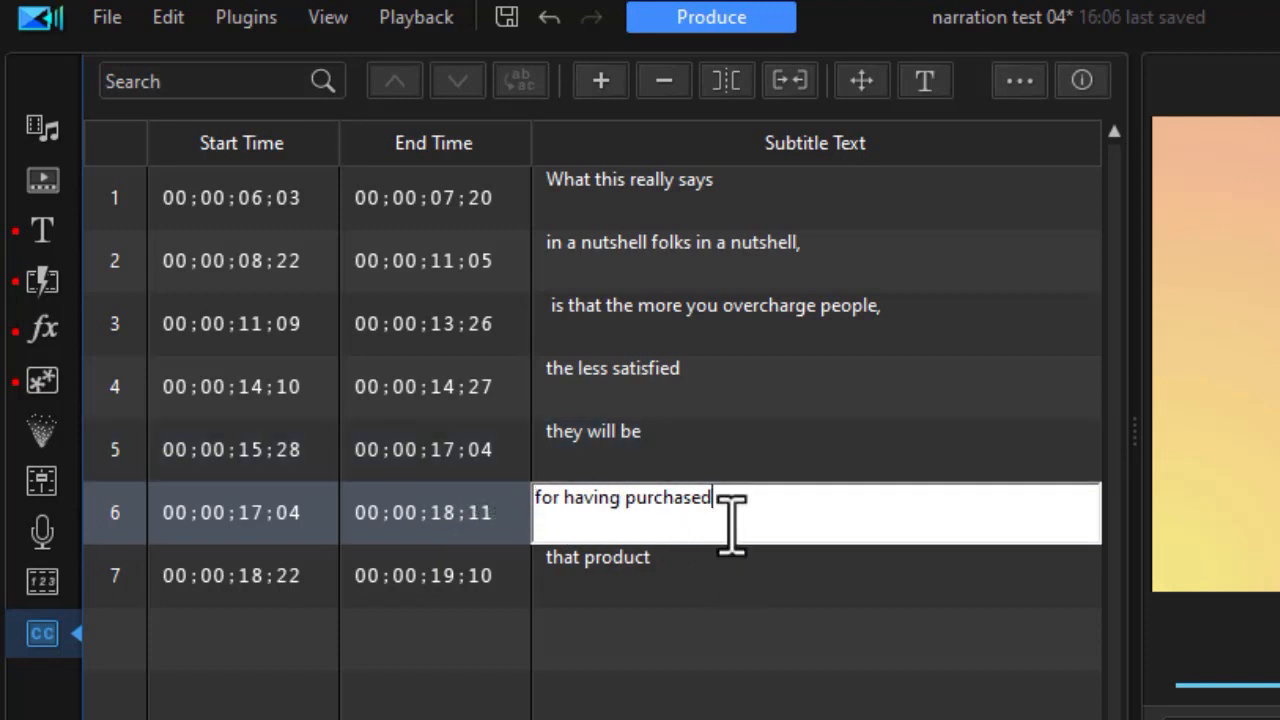
- Merge subtitles 6 and 7 into one reading "for having purchased that product" and open its text for editing
left_click(753, 572)
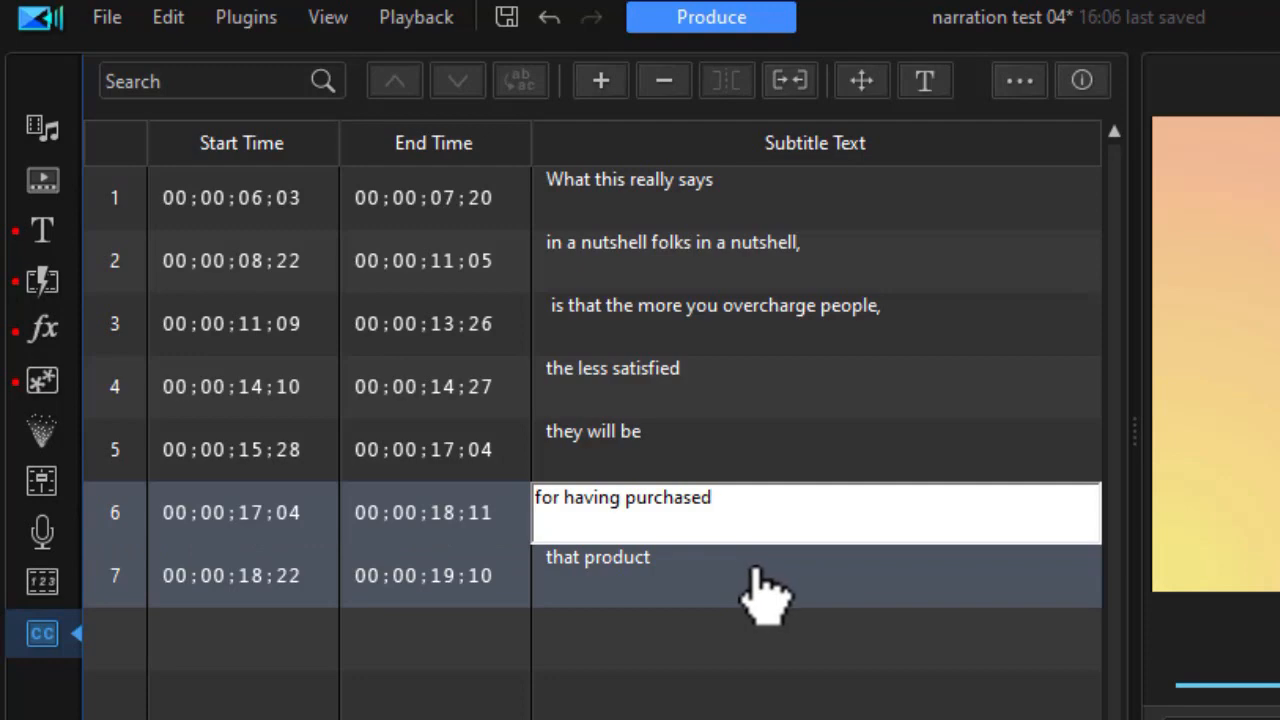
left_click(777, 577, "shift")
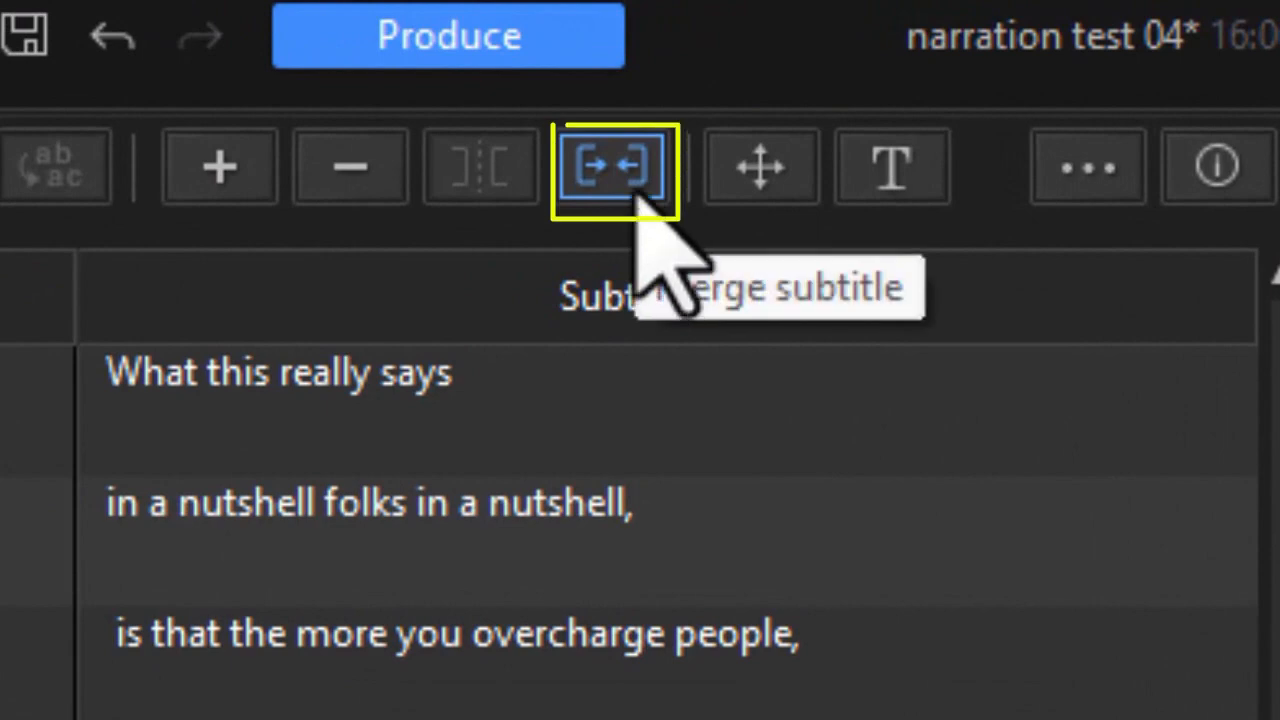
left_click(637, 190)
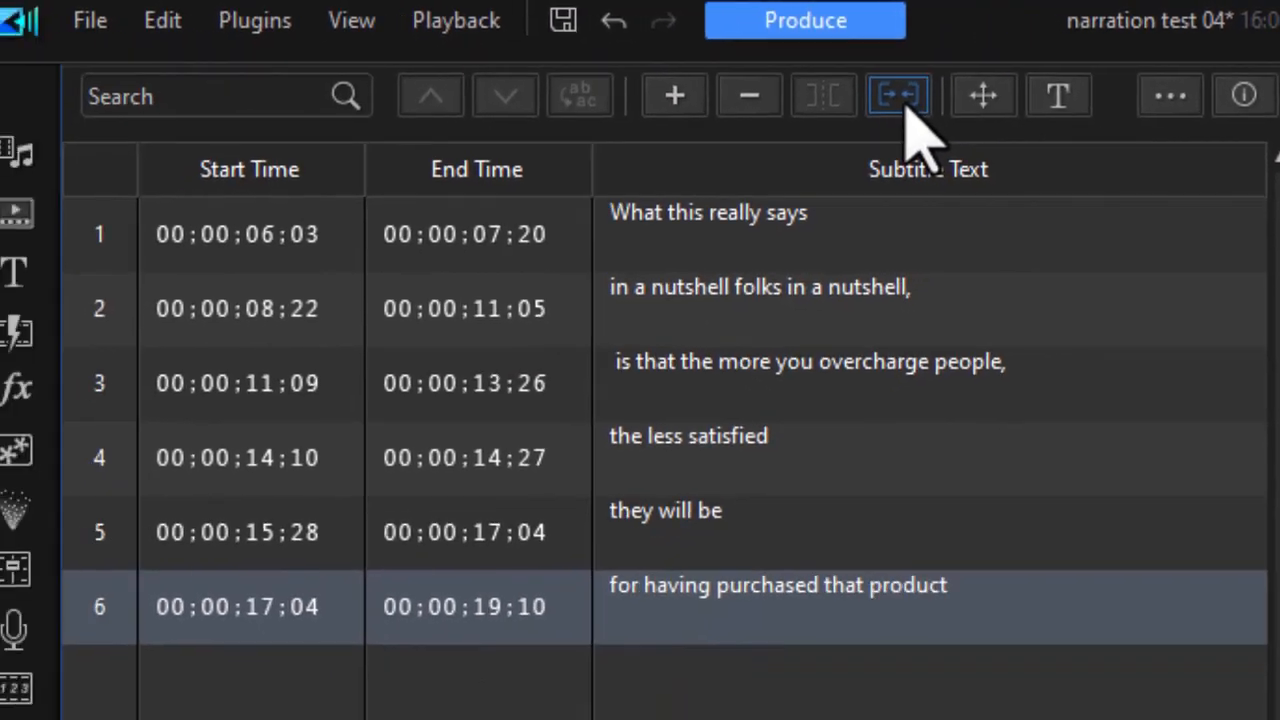
left_click(951, 591)
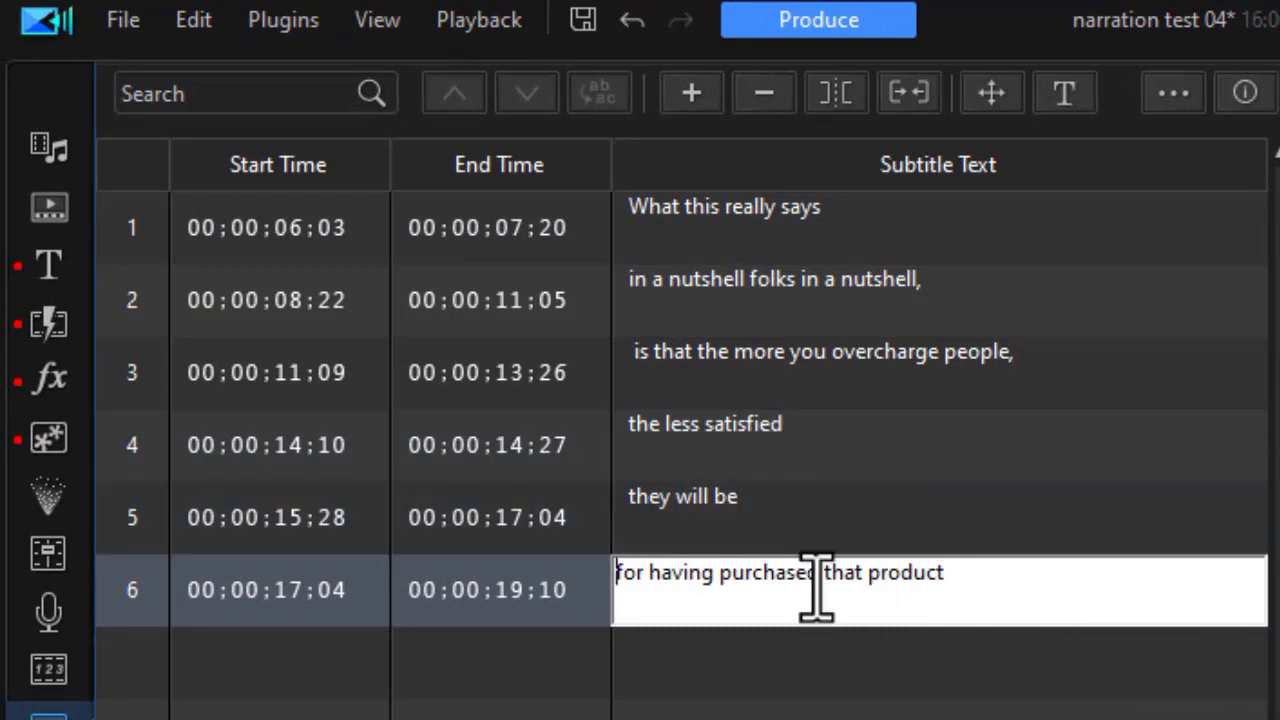
- Shorten subtitle 5 on the timeline so that it ends at 00;00;17;03, just before subtitle 6
left_click_drag(1279, 504, 1229, 571)
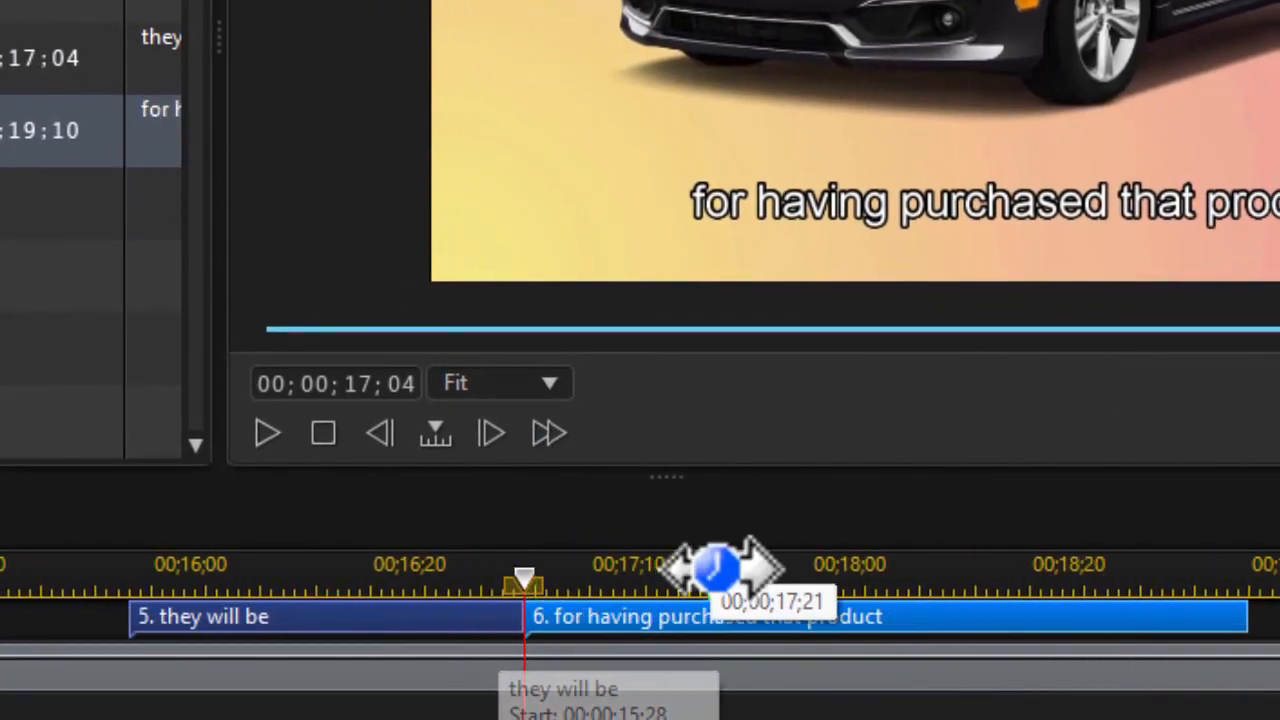
left_click_drag(716, 568, 1265, 570)
left_click_drag(520, 620, 505, 625)
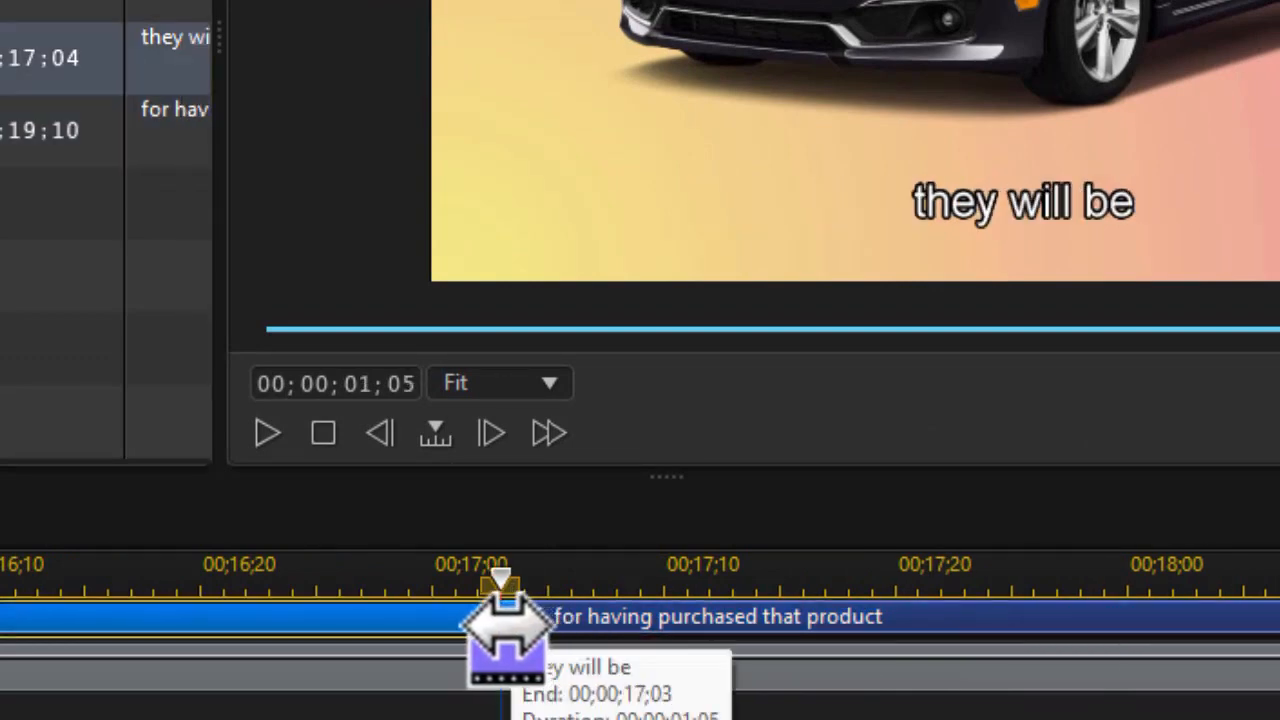